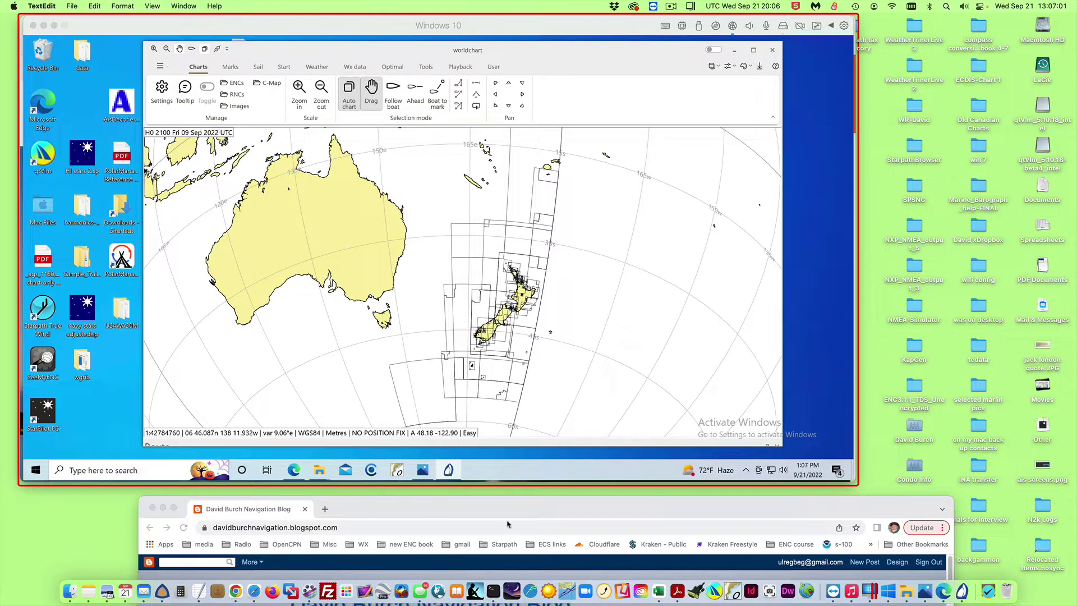
# Bring the navigation blog into view and skim the S-63 encrypted charts article through to its installation videos, then move the browser aside.
pyautogui.moveTo(509, 512); pyautogui.dragTo(401, 21)
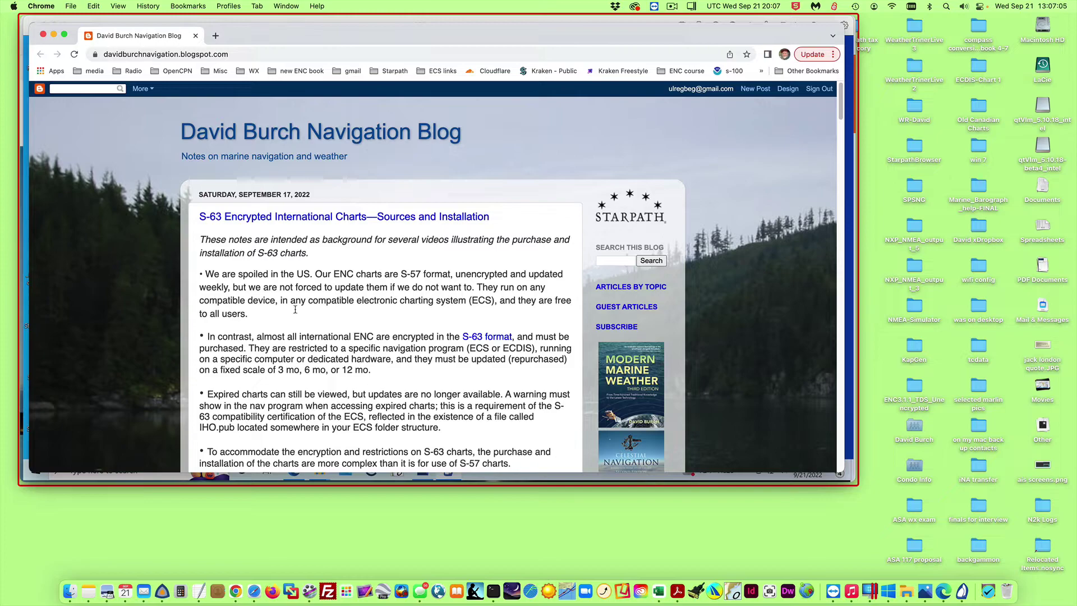
pyautogui.scroll(-1, 337, 269)
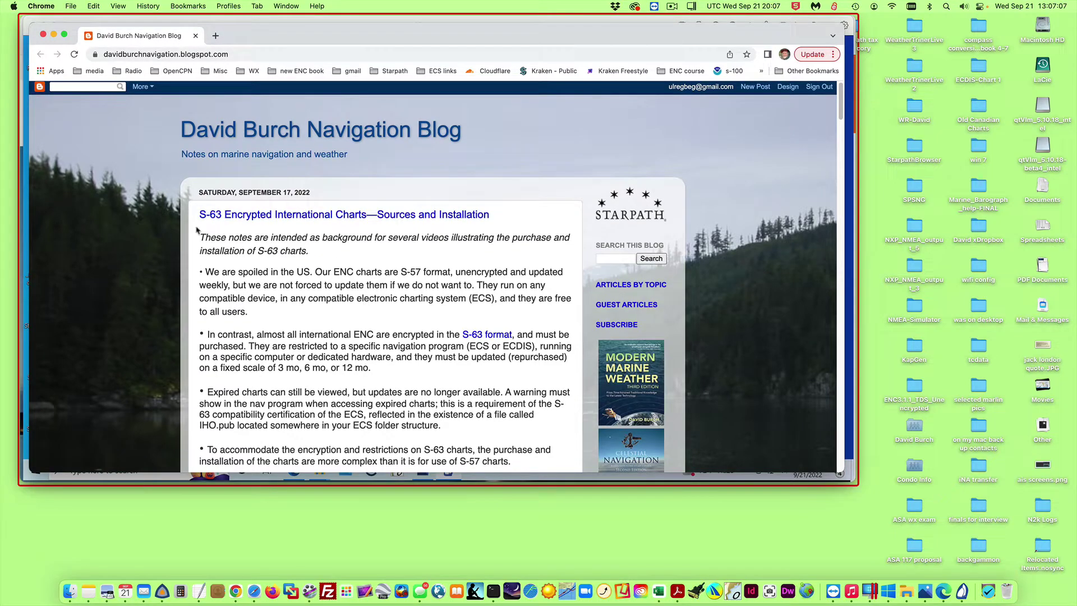
pyautogui.scroll(-15, 375, 348)
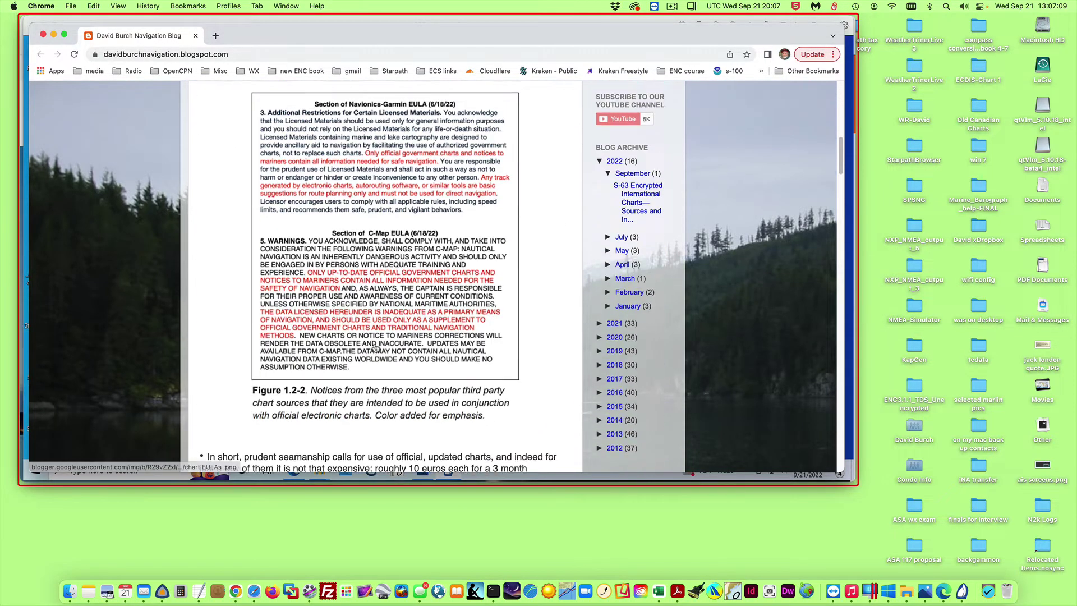
pyautogui.scroll(-15, 375, 348)
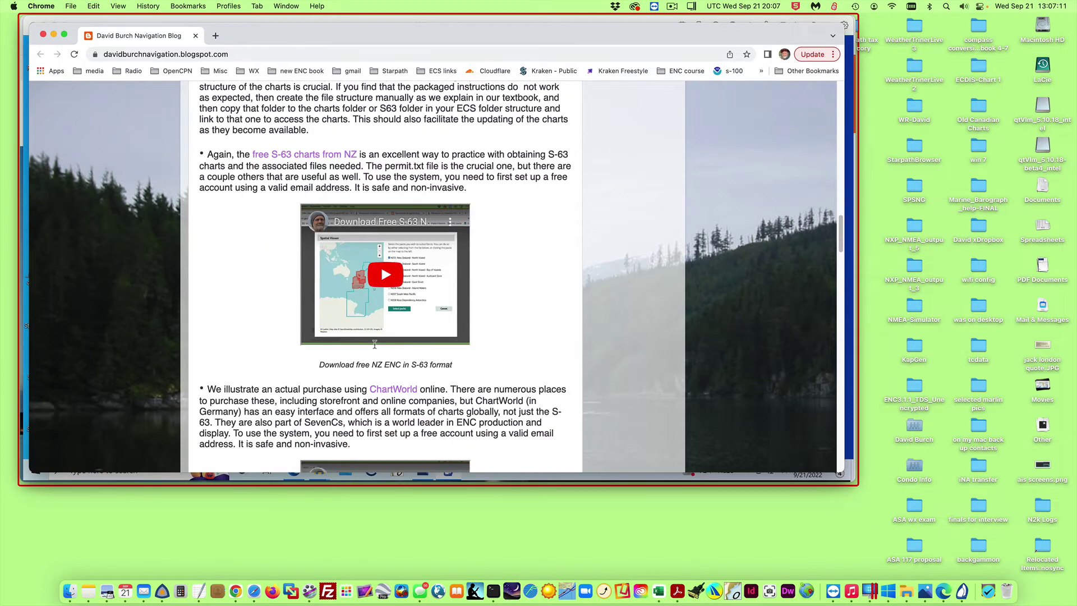
pyautogui.scroll(-2, 374, 343)
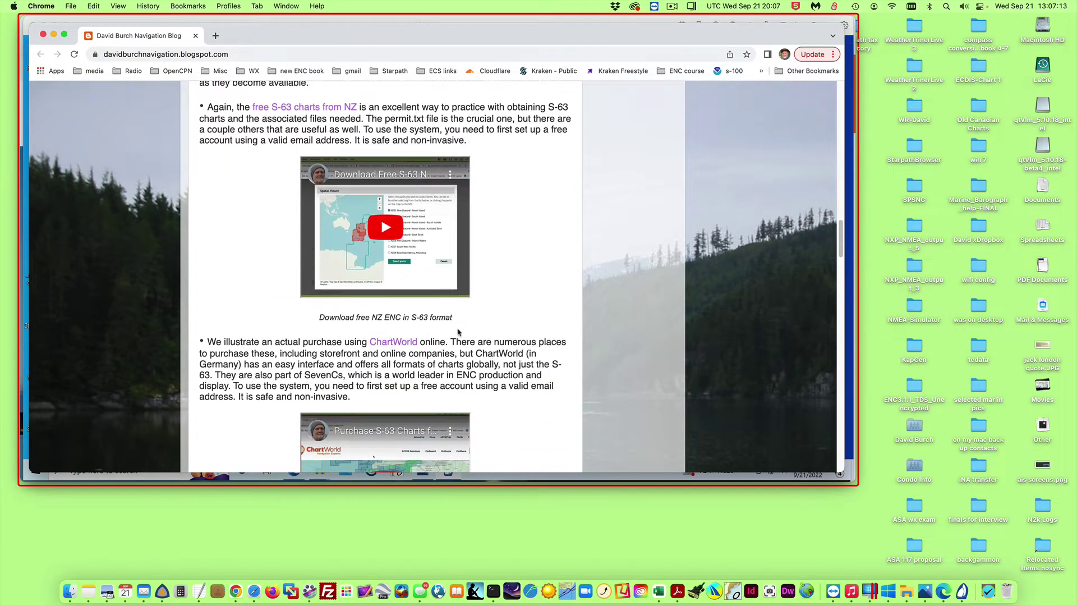
pyautogui.scroll(-8, 457, 332)
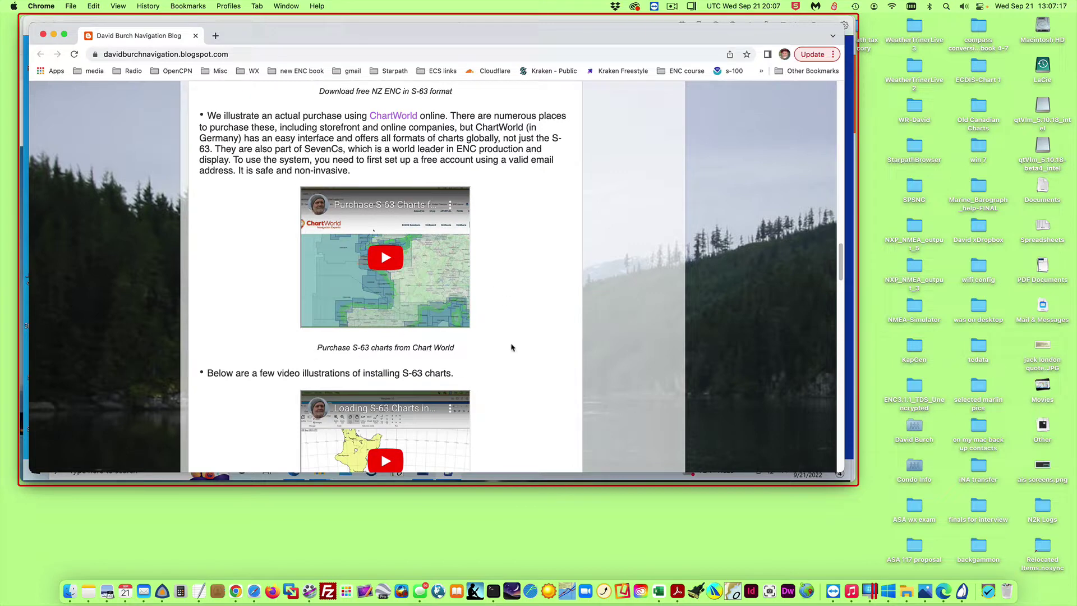
pyautogui.scroll(-6, 512, 347)
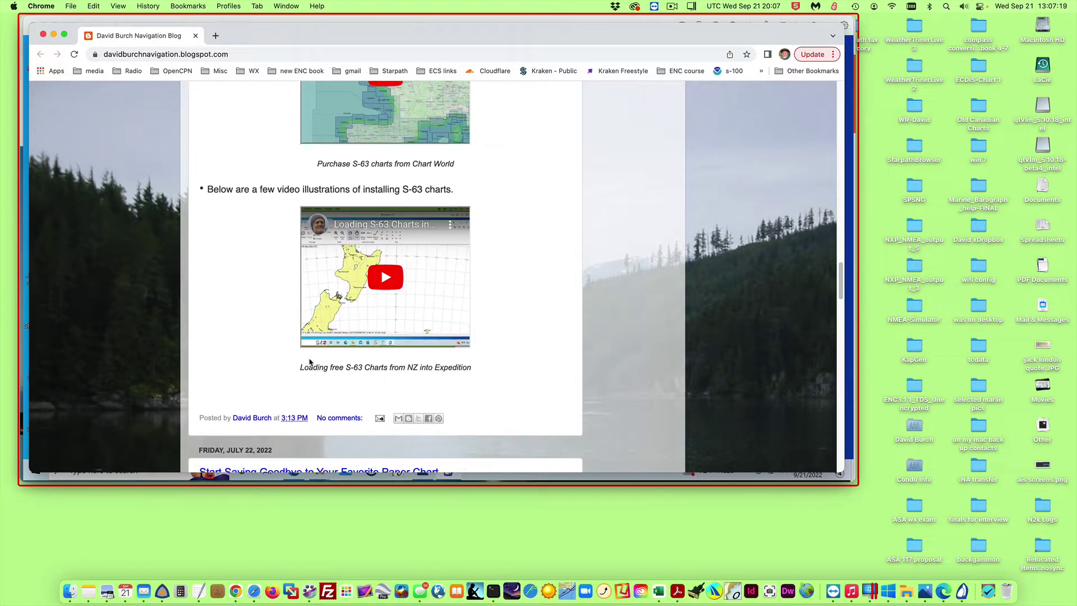
pyautogui.scroll(-1, 491, 314)
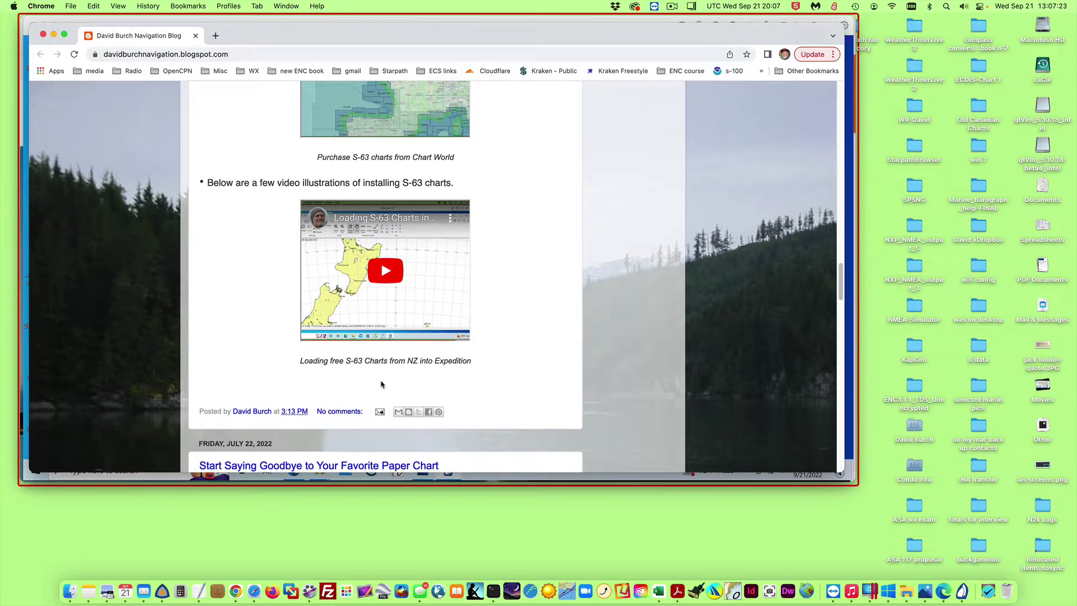
pyautogui.moveTo(318, 35); pyautogui.dragTo(367, 516)
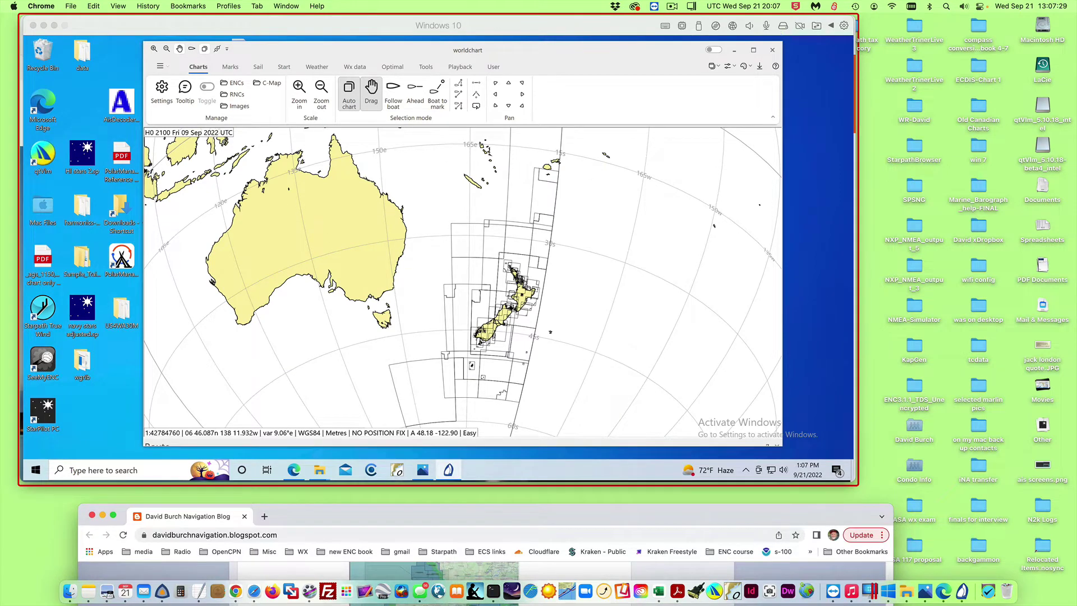
# Show the ChartWorld confirmation mail image with the download details, then minimize it.
pyautogui.press('super+Tab')
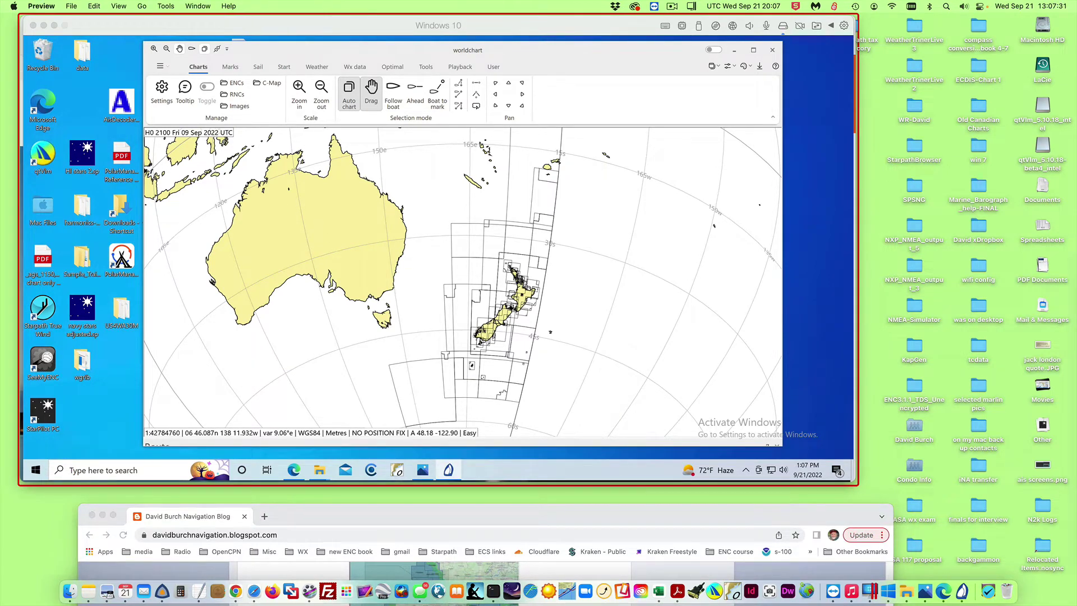
pyautogui.moveTo(1074, 179); pyautogui.dragTo(301, 88)
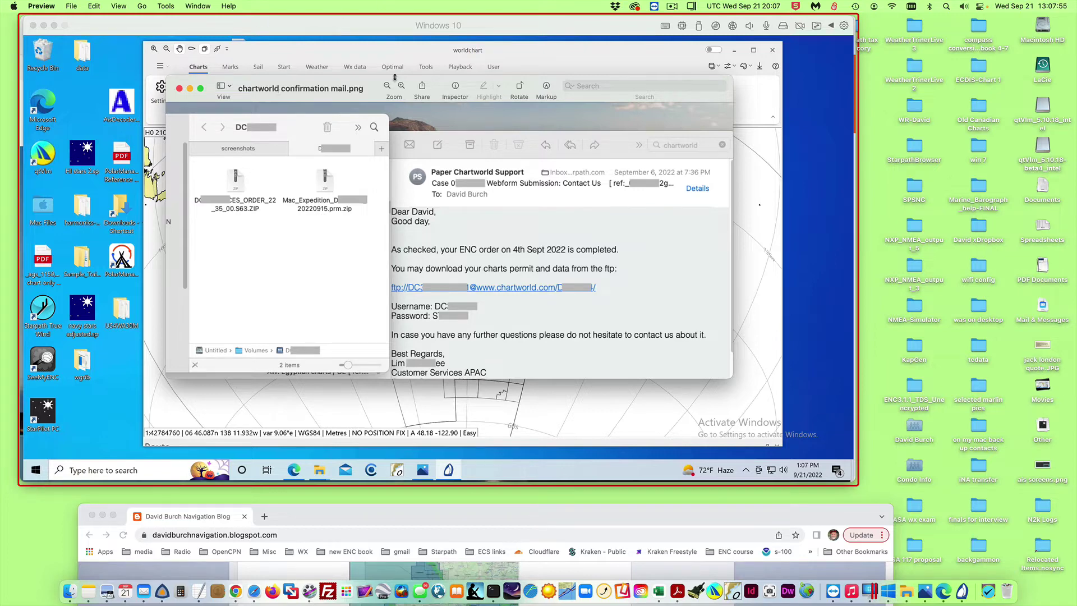
pyautogui.moveTo(430, 85); pyautogui.dragTo(436, 90)
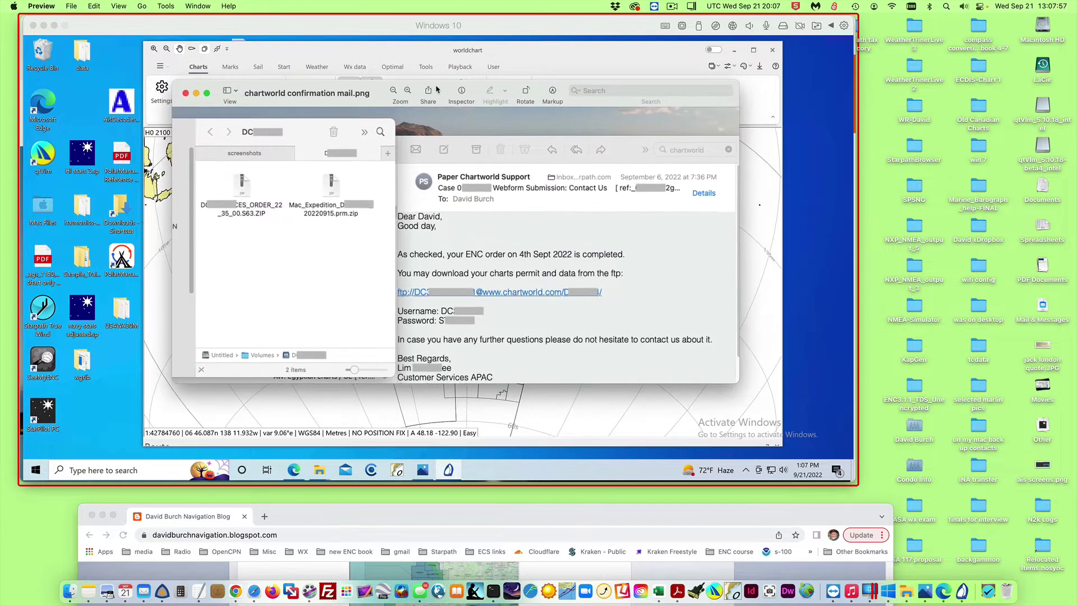
pyautogui.press('super+m')
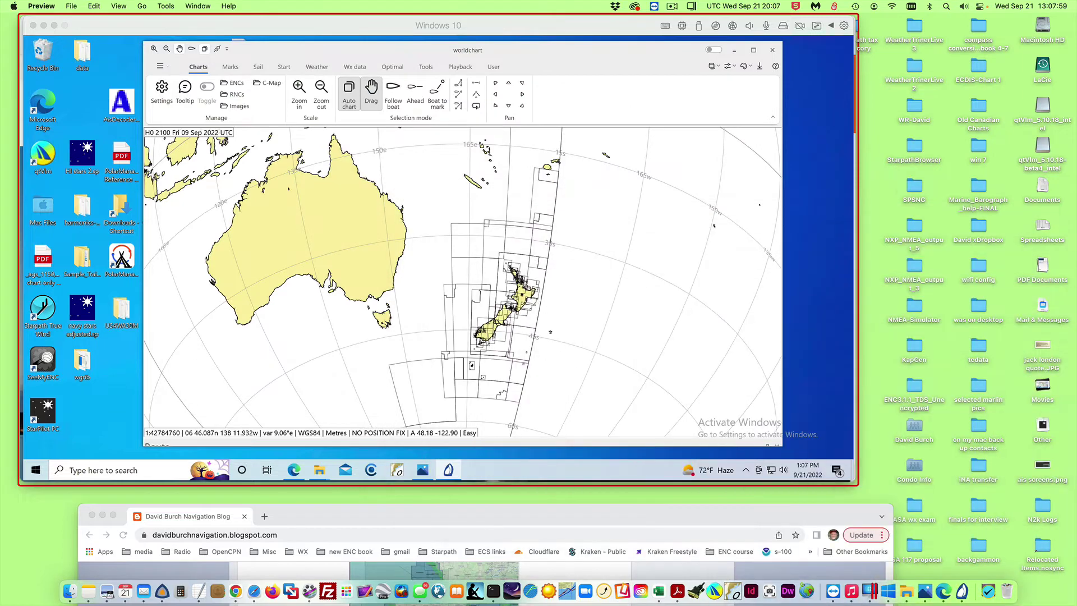
# Move the worldchart window clear of the desktop and open the S63 ChartWorld UK folder.
pyautogui.moveTo(574, 51); pyautogui.dragTo(623, 416)
pyautogui.doubleClick(397, 208)
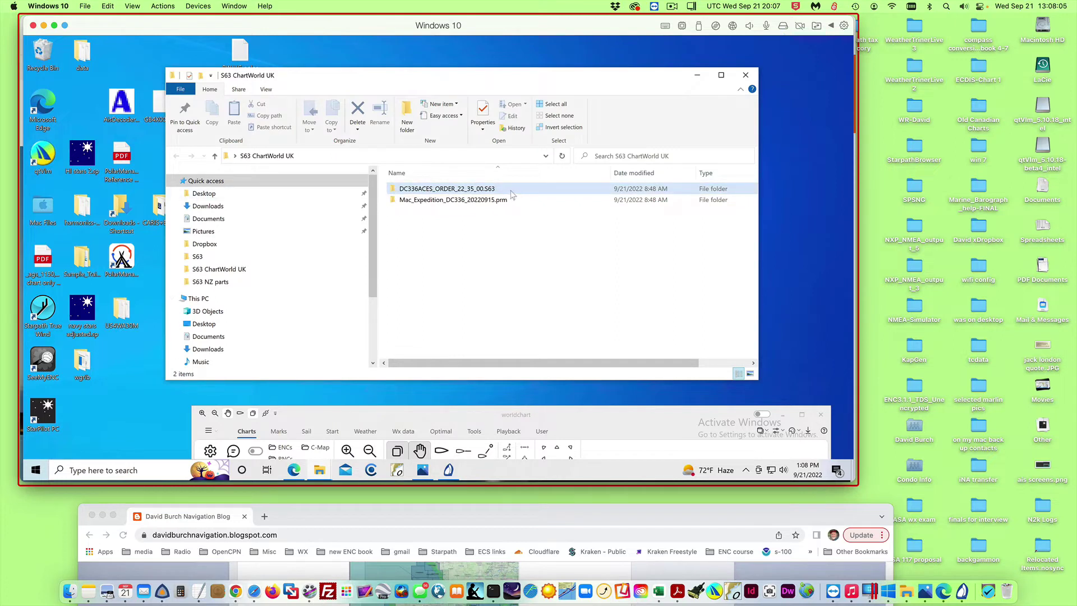
pyautogui.click(443, 201)
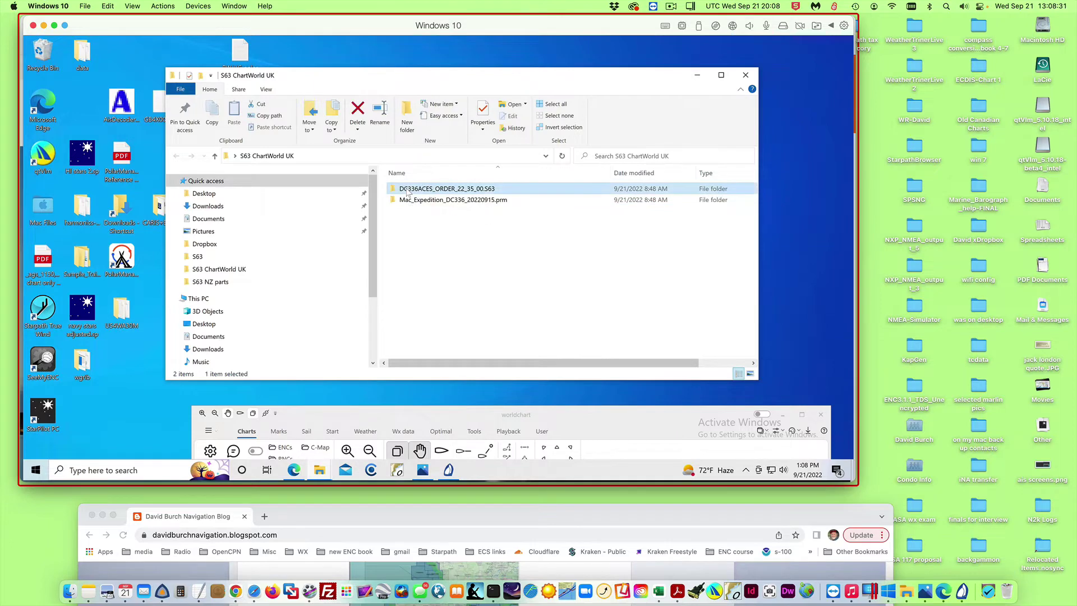
# Examine the chart order folder's structure down through ENC_ROOT, GB, GB40242B and 37 to the files in folder 0.
pyautogui.doubleClick(405, 189)
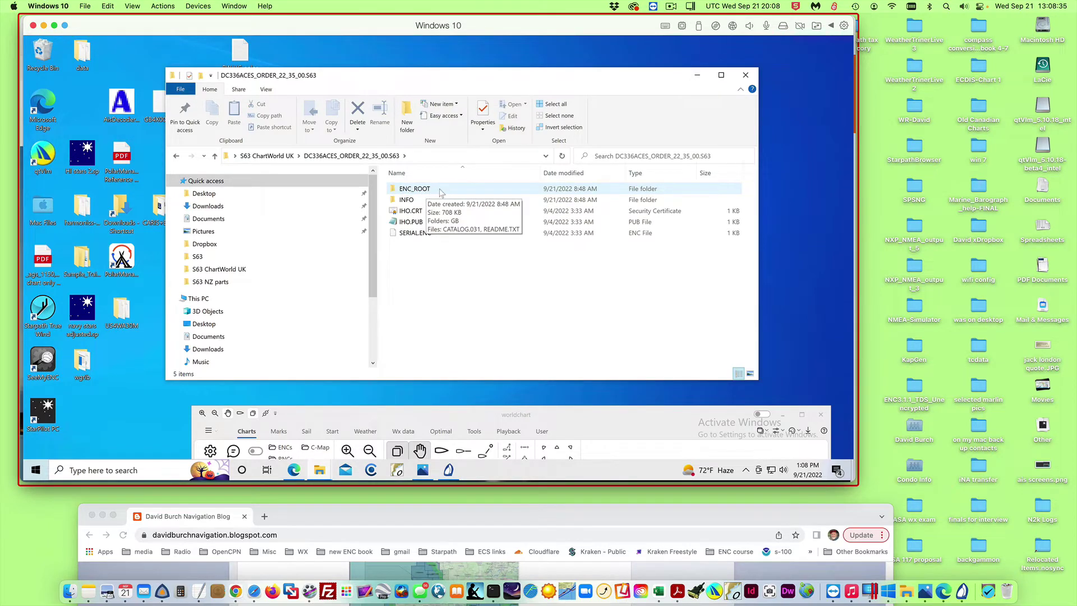
pyautogui.doubleClick(441, 191)
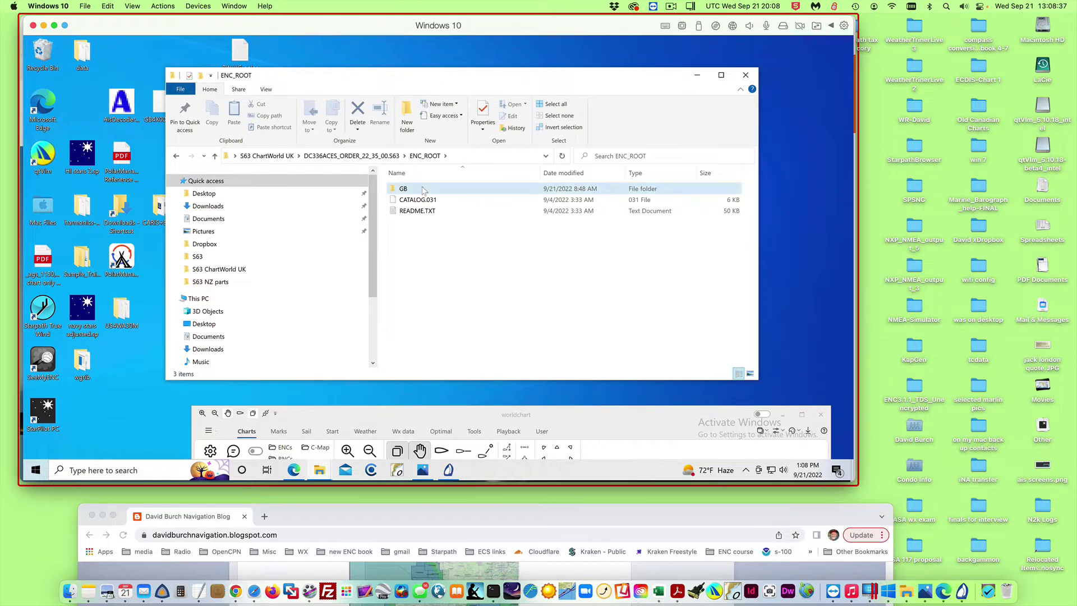
pyautogui.doubleClick(423, 191)
pyautogui.doubleClick(420, 191)
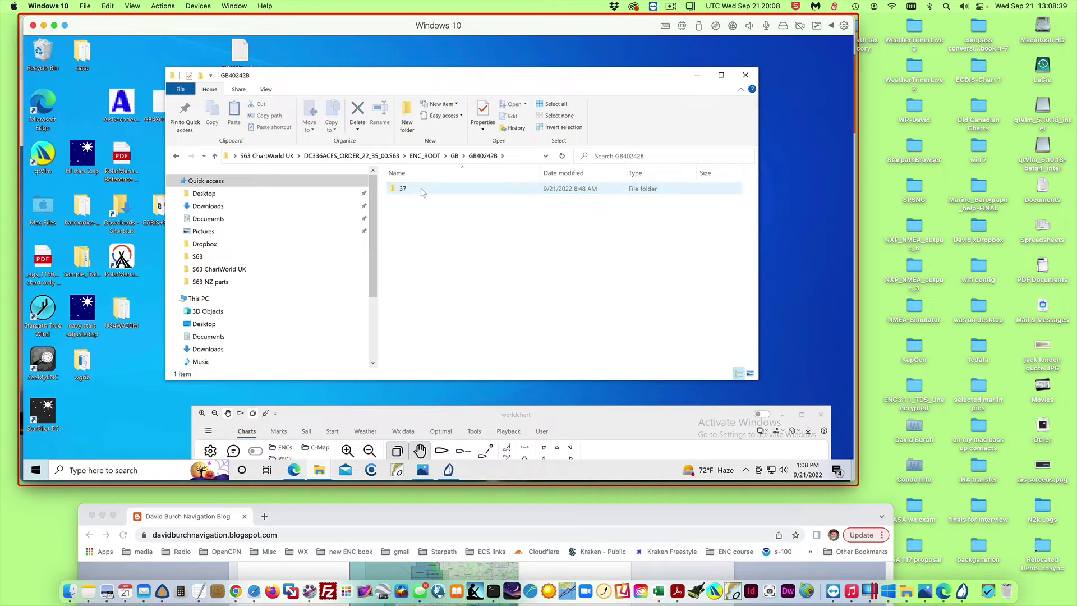
pyautogui.doubleClick(411, 191)
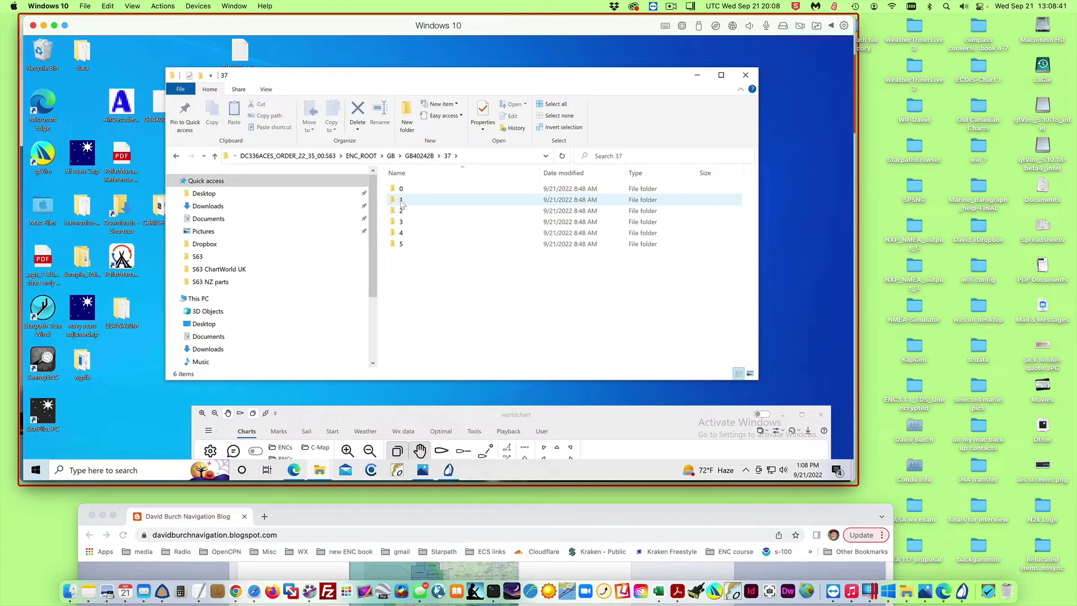
pyautogui.click(402, 198)
pyautogui.doubleClick(402, 190)
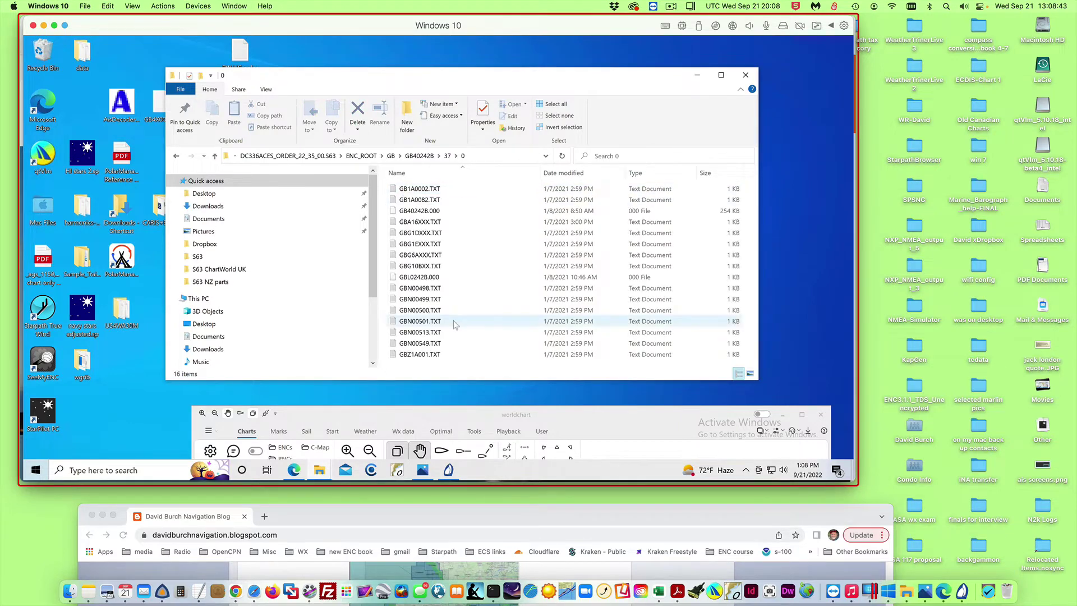
# Go back up from the chart cell files to the S63 ChartWorld UK folder, reviewing the order folder's files on the way.
pyautogui.click(177, 157)
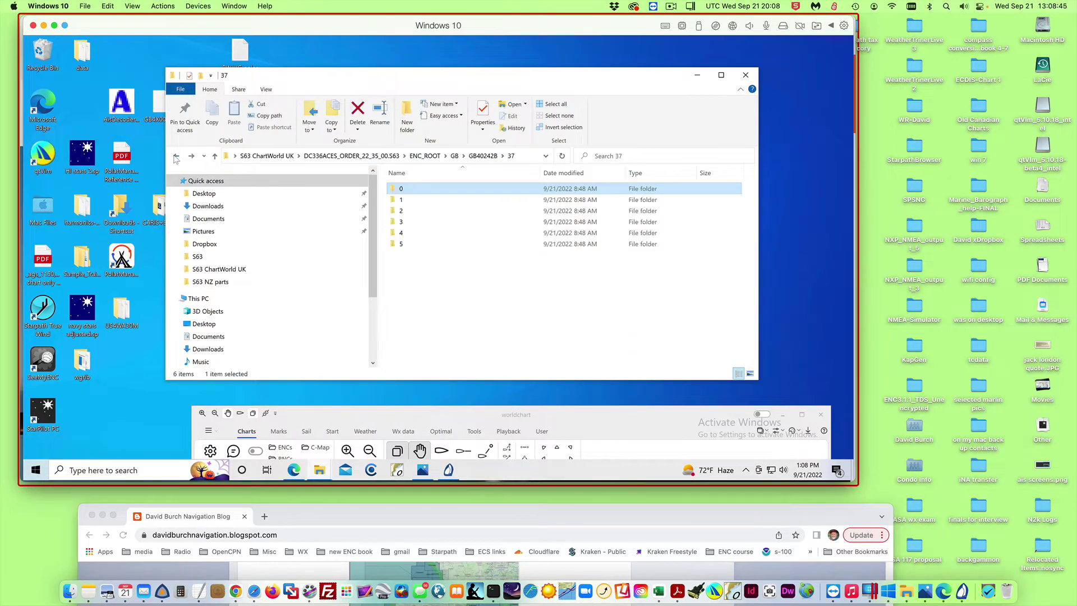
pyautogui.click(176, 158)
pyautogui.click(177, 158)
pyautogui.click(177, 158)
pyautogui.click(179, 159)
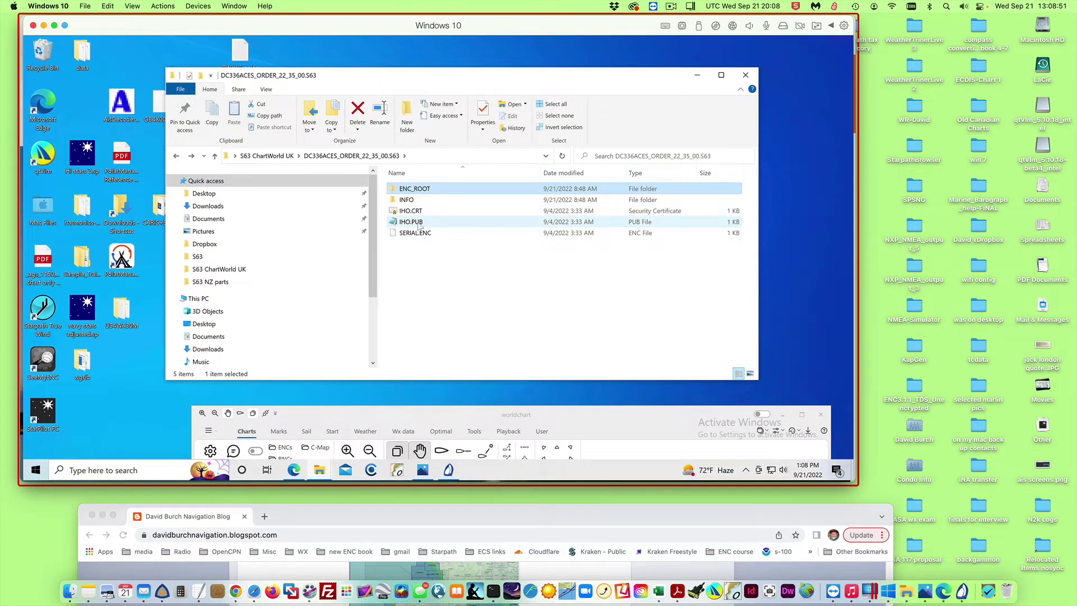
pyautogui.click(177, 159)
# Inspect the files in the Mac_Expedition permit folder, including PERMIT.TXT, and return to the S63 ChartWorld UK folder.
pyautogui.doubleClick(418, 200)
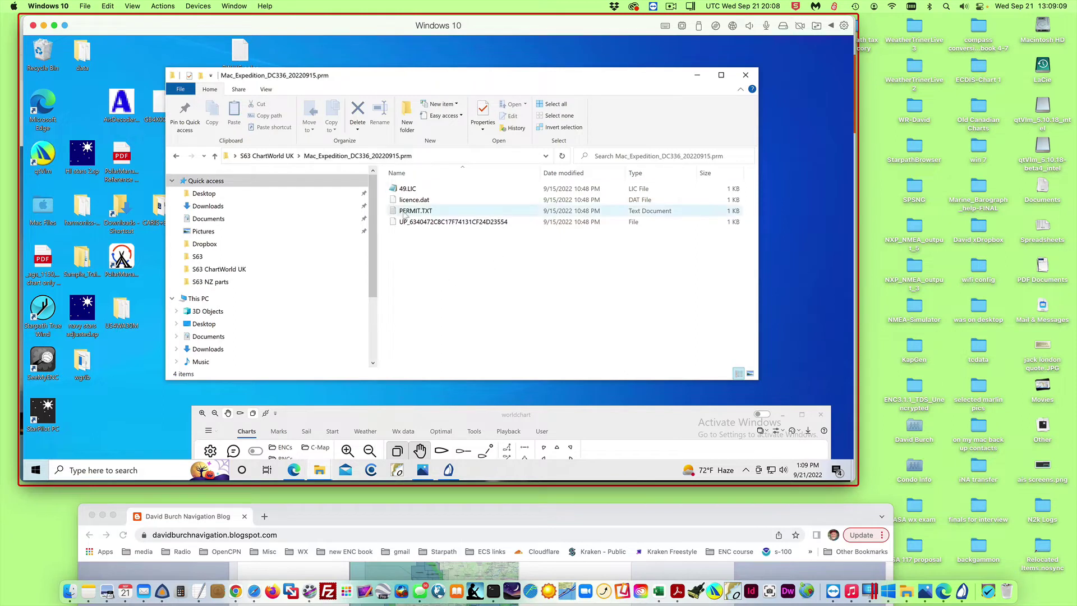
pyautogui.moveTo(440, 228)
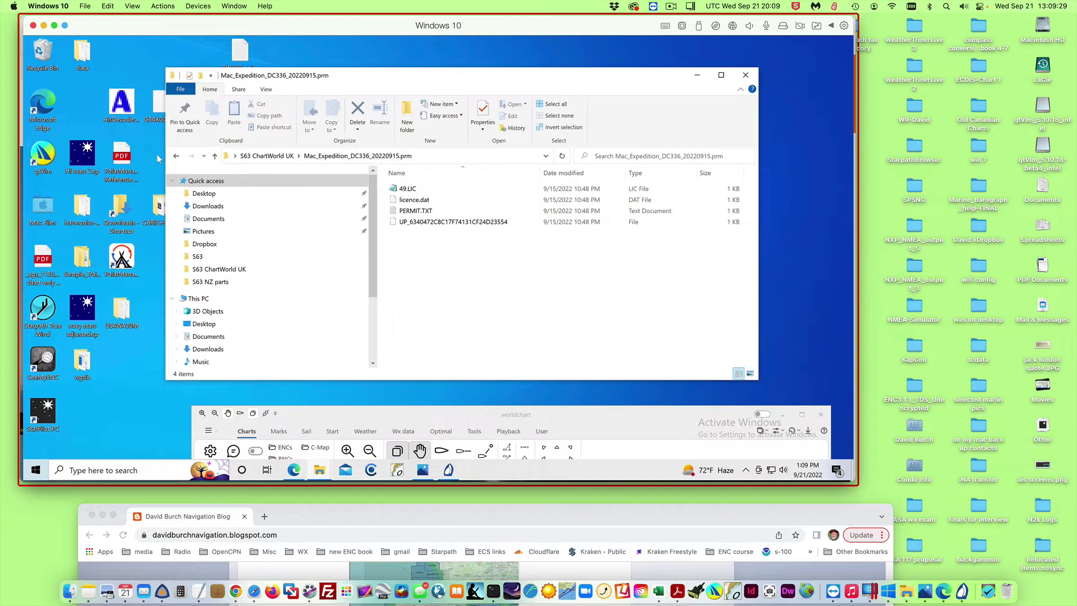
pyautogui.click(214, 156)
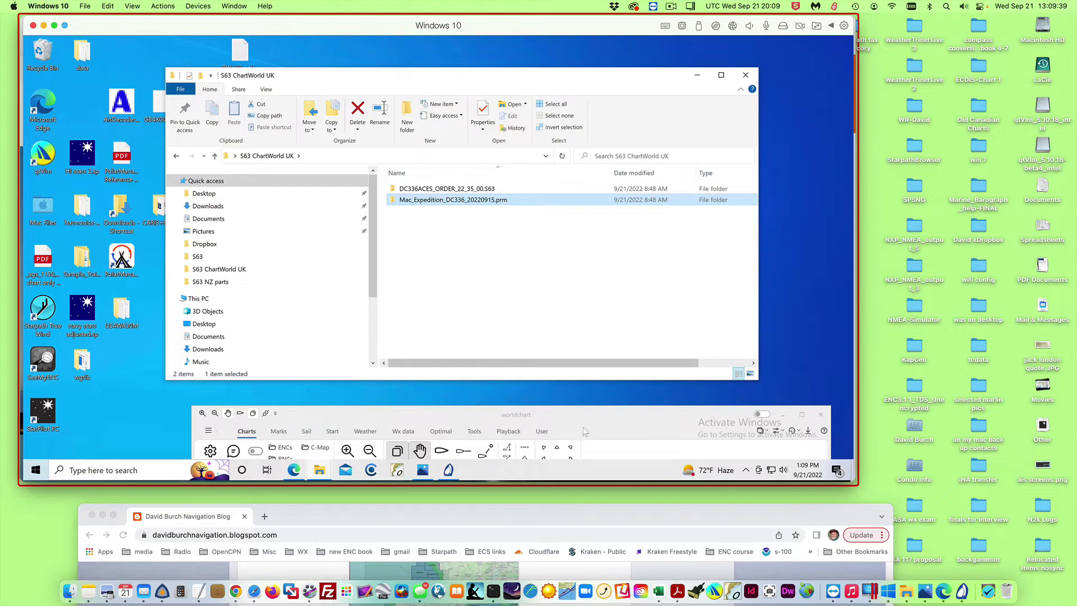
# Move the worldchart window further down and close the Expedition, Recycle Bin, File Explorer and S63 ChartWorld UK folder windows.
pyautogui.moveTo(593, 414); pyautogui.dragTo(587, 446)
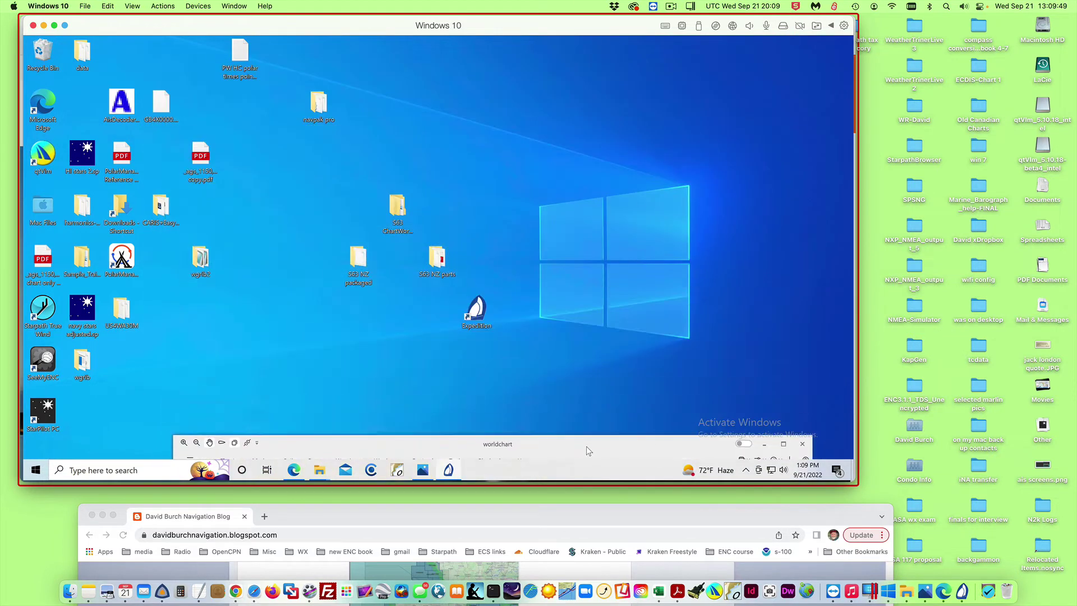
pyautogui.click(320, 472)
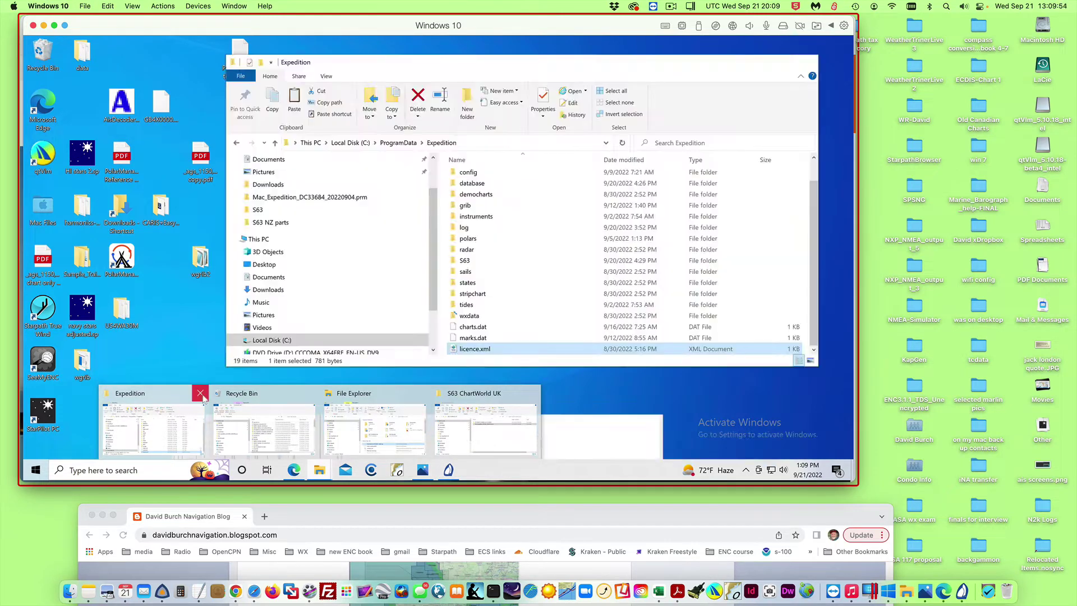
pyautogui.click(200, 392)
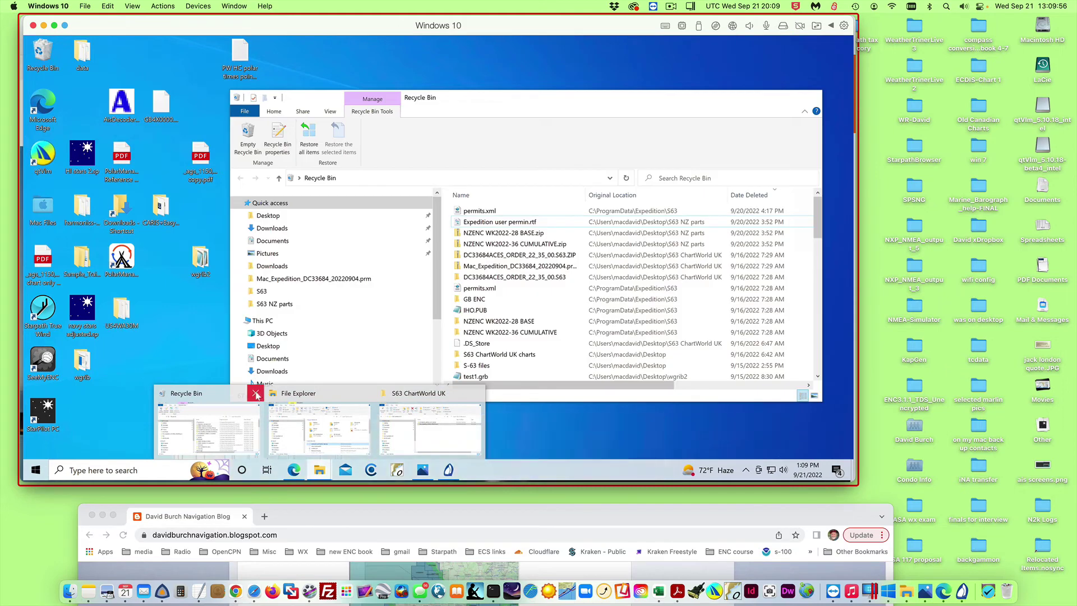
pyautogui.click(259, 392)
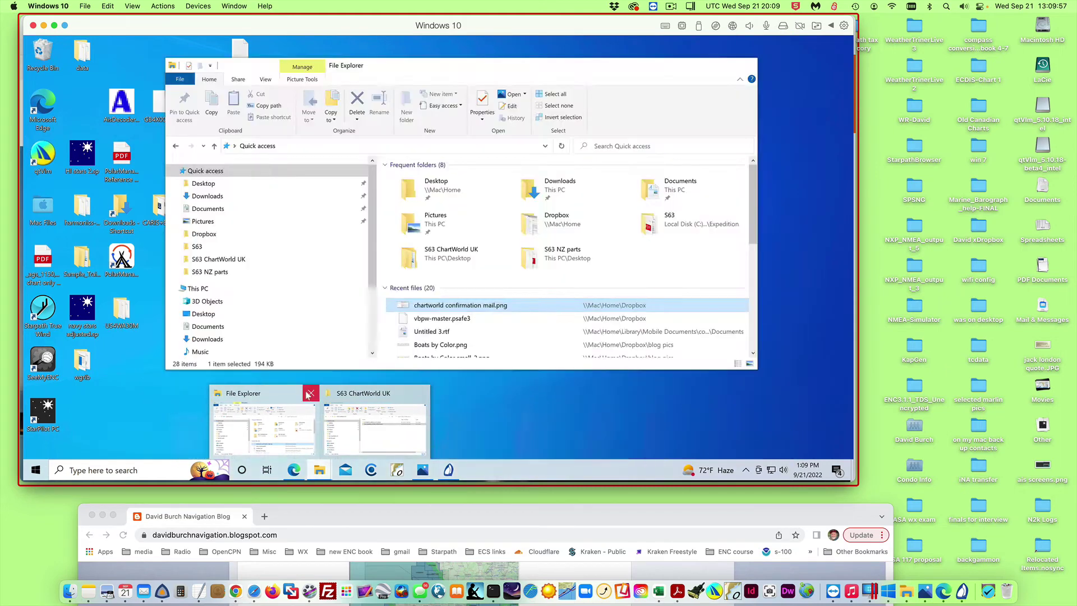
pyautogui.click(312, 393)
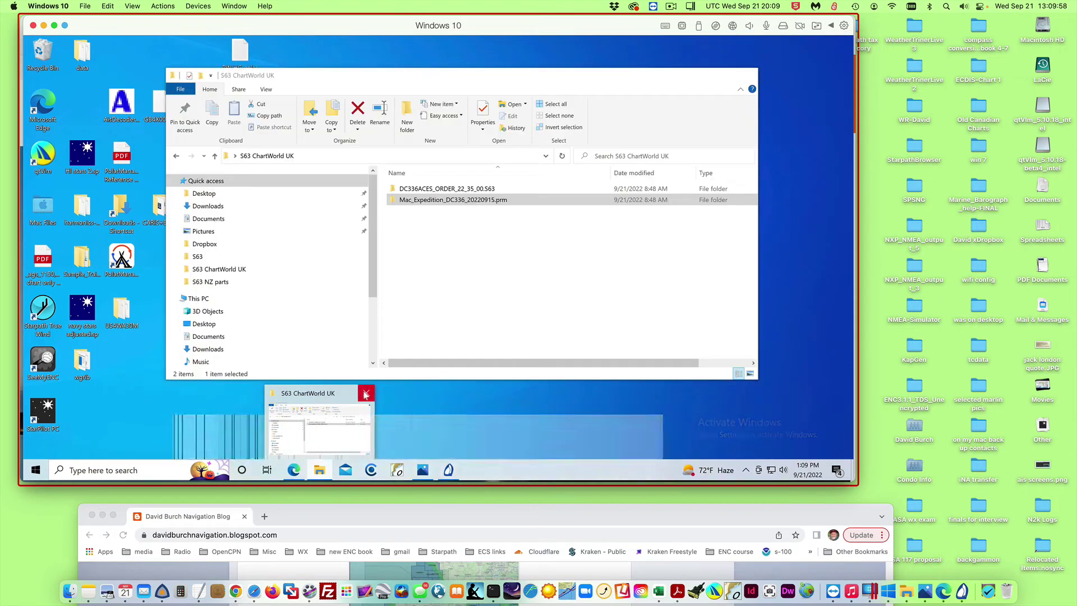
pyautogui.click(369, 393)
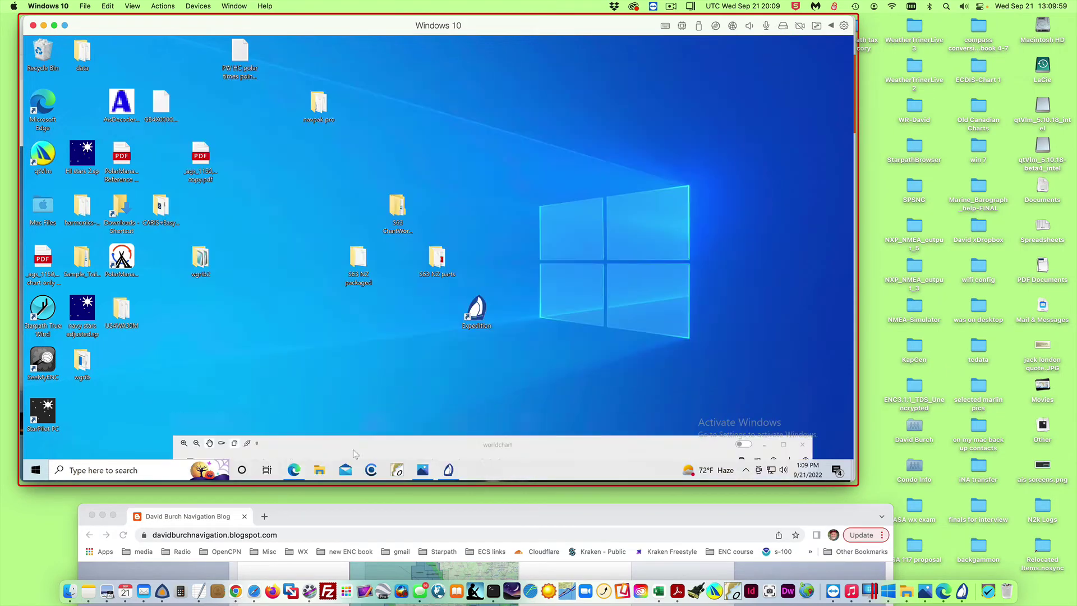
# Open Expedition's S63 folder under ProgramData on the local C: drive in File Explorer.
pyautogui.click(321, 472)
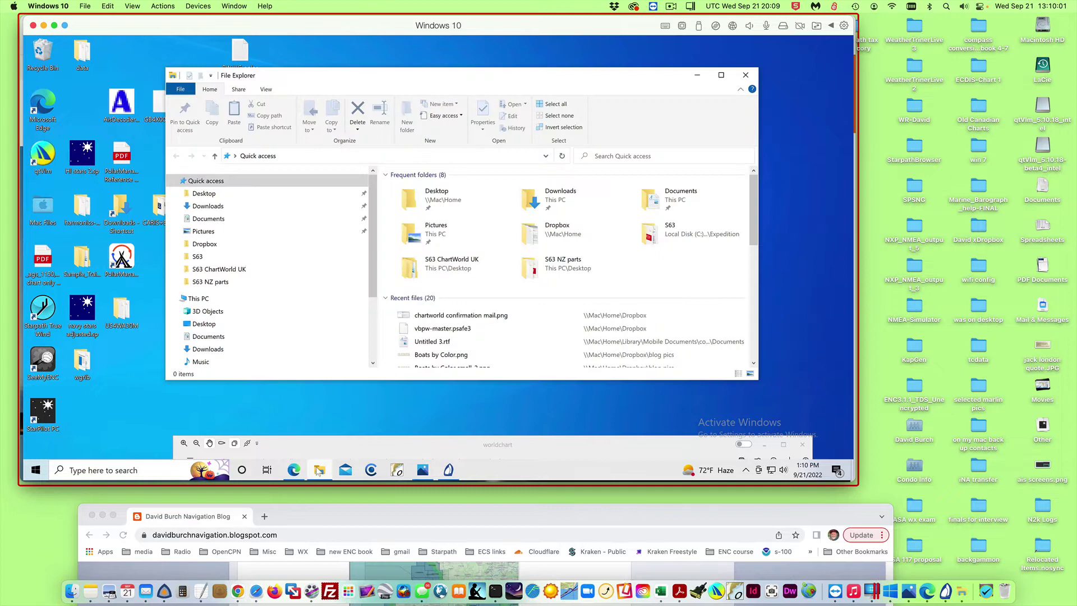
pyautogui.scroll(-3, 230, 306)
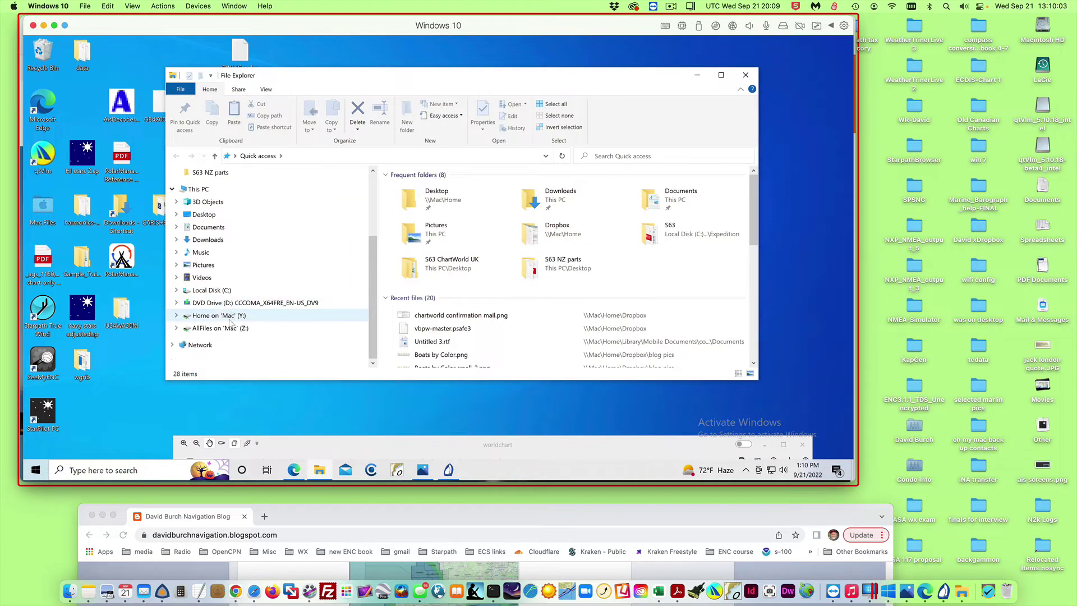
pyautogui.click(225, 291)
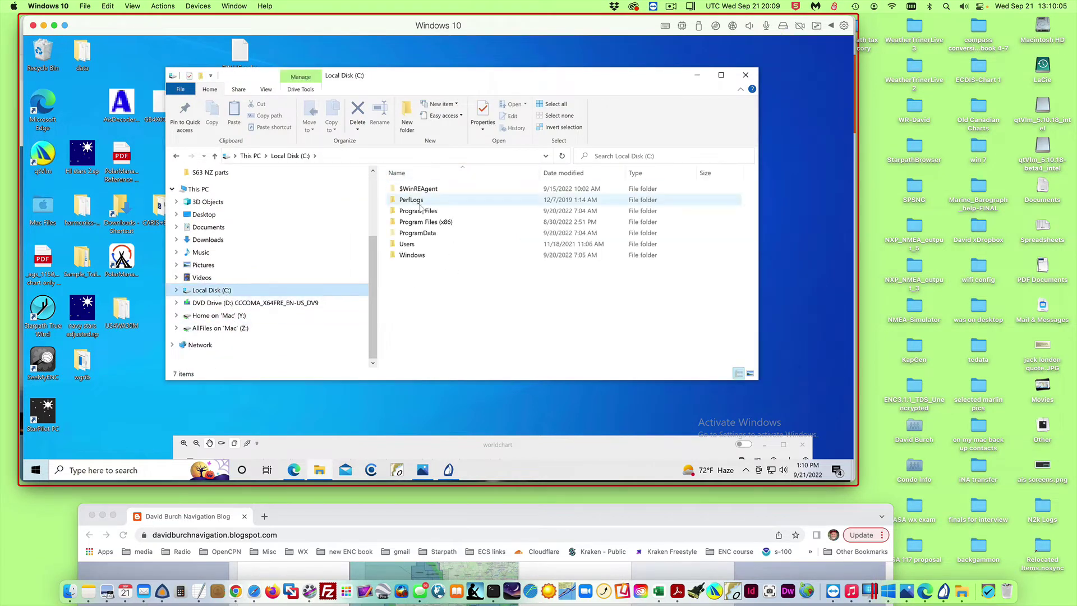
pyautogui.doubleClick(424, 235)
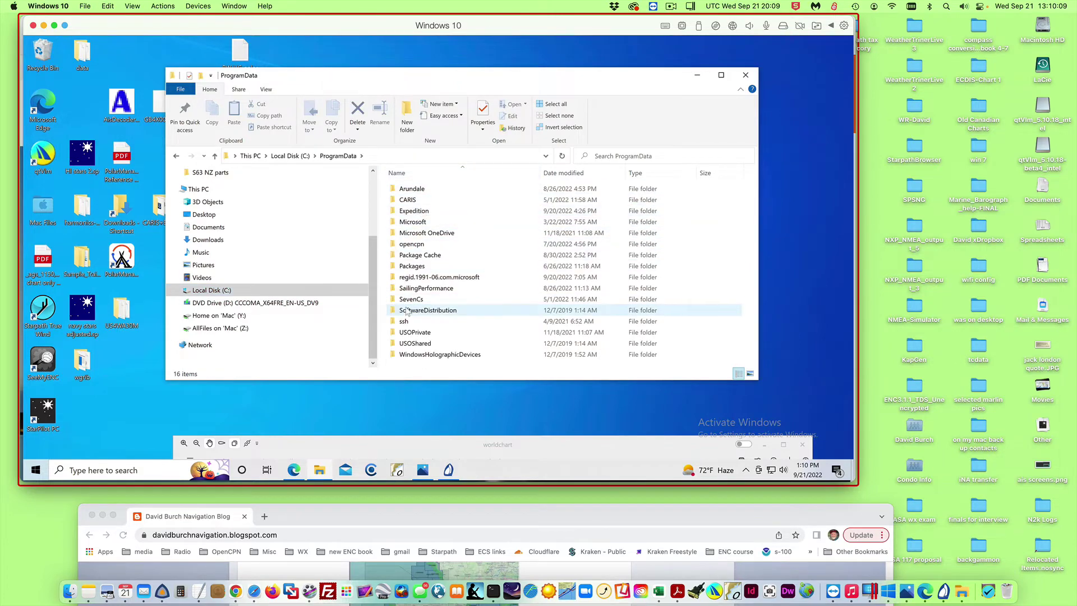
pyautogui.doubleClick(415, 212)
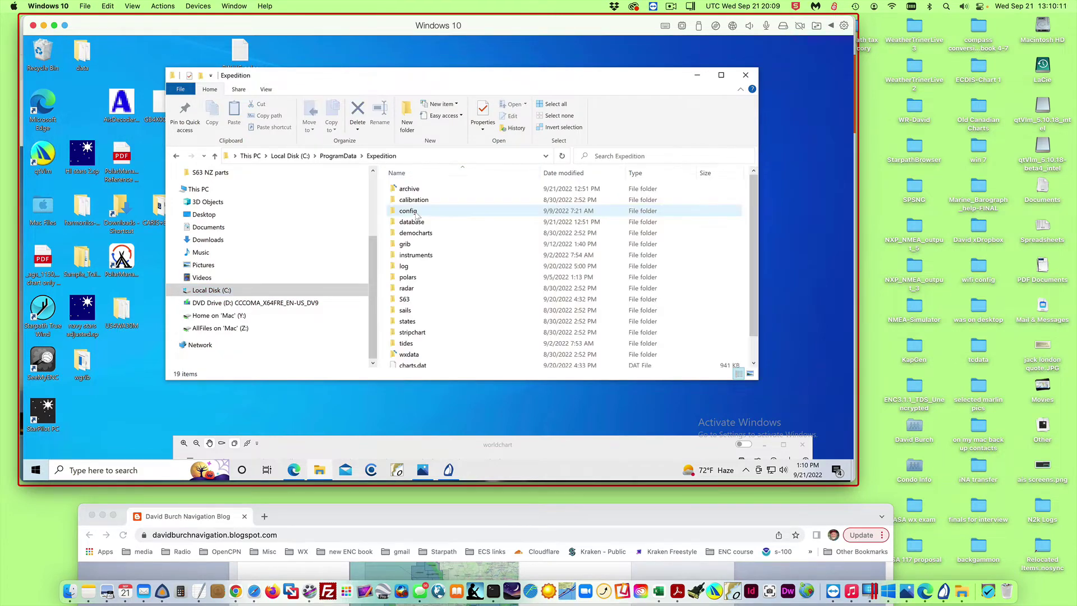
pyautogui.click(403, 301)
pyautogui.doubleClick(403, 302)
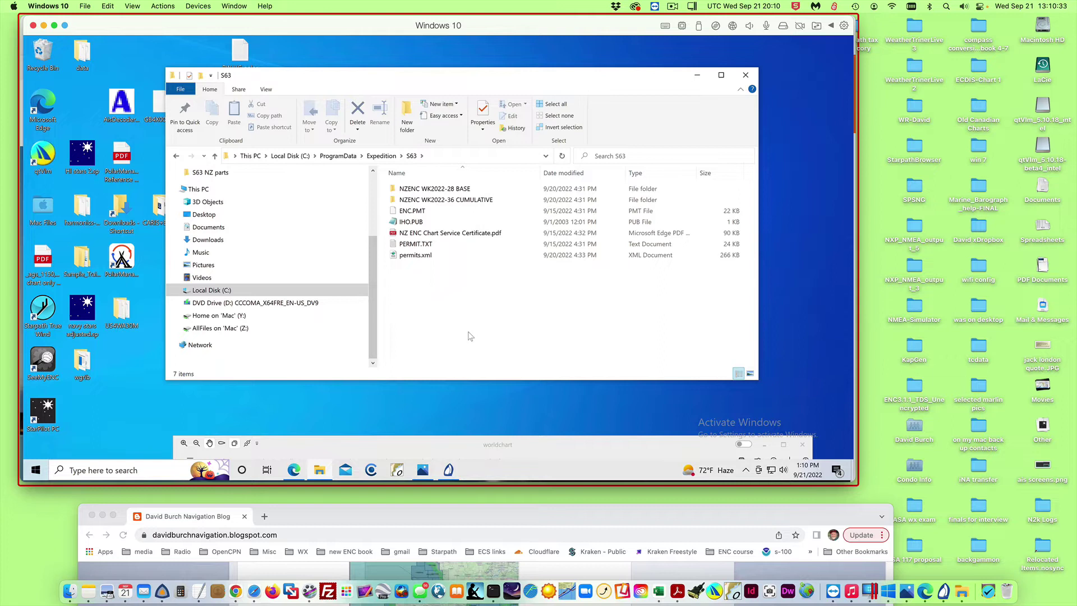
# Create a new folder named NZ S-63 inside Expedition's S63 folder.
pyautogui.rightClick(421, 290)
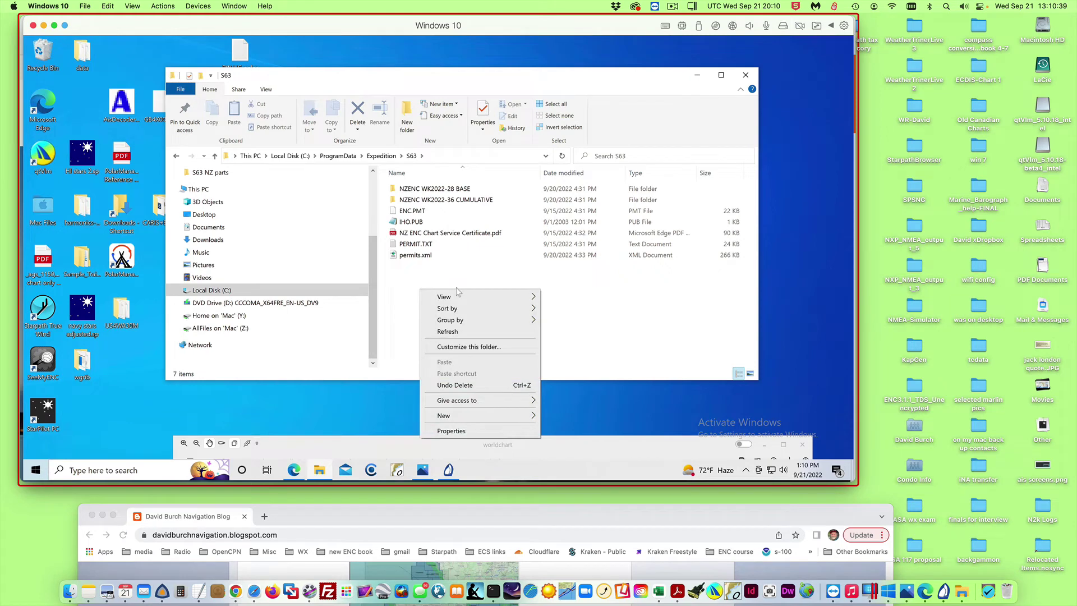
pyautogui.moveTo(462, 420)
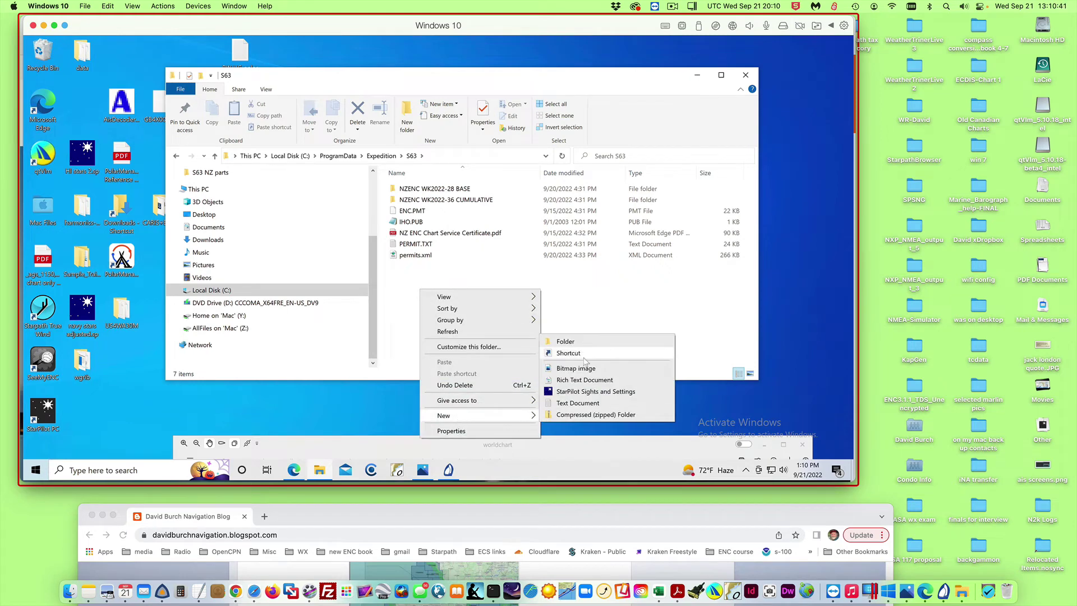
pyautogui.click(565, 341)
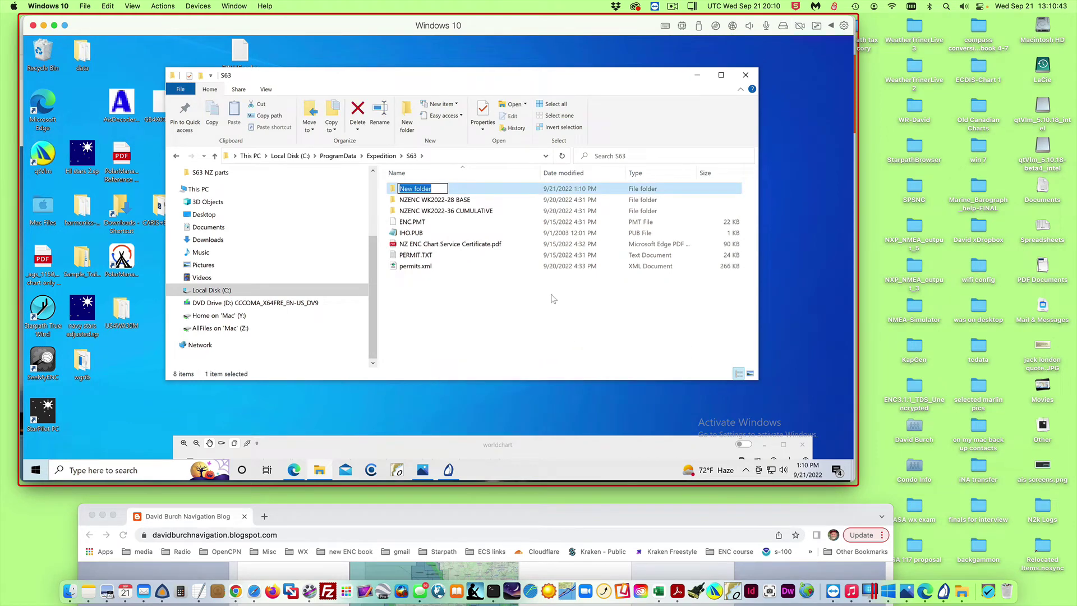
pyautogui.write('NZ S-63')
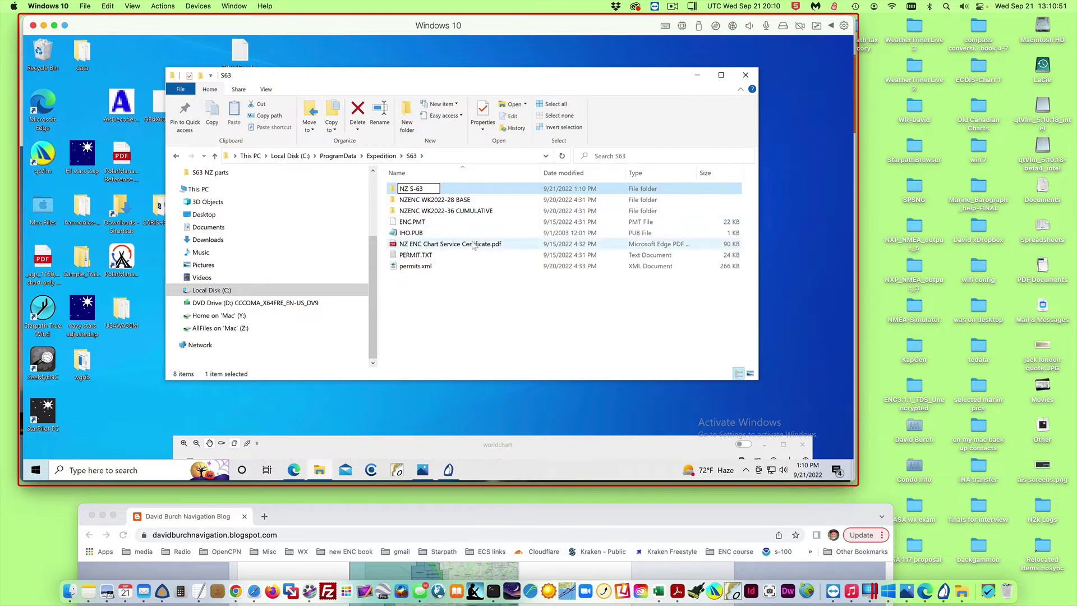
pyautogui.click(410, 211)
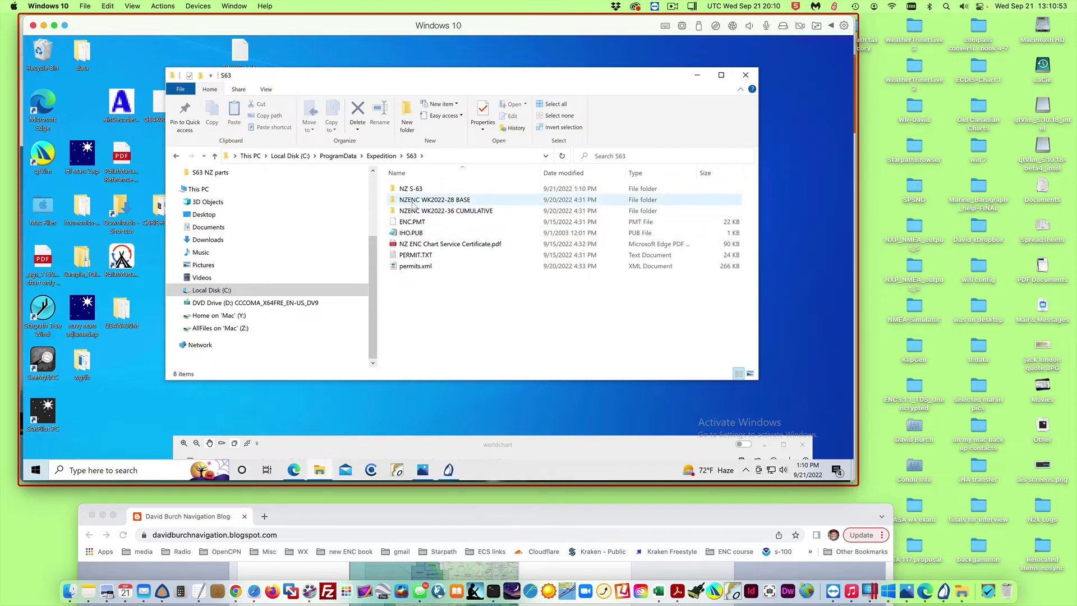
# Move all the existing New Zealand chart folders and permit files, from NZENC WK2022-28 BASE through permits.xml, into the NZ S-63 folder.
pyautogui.click(414, 200)
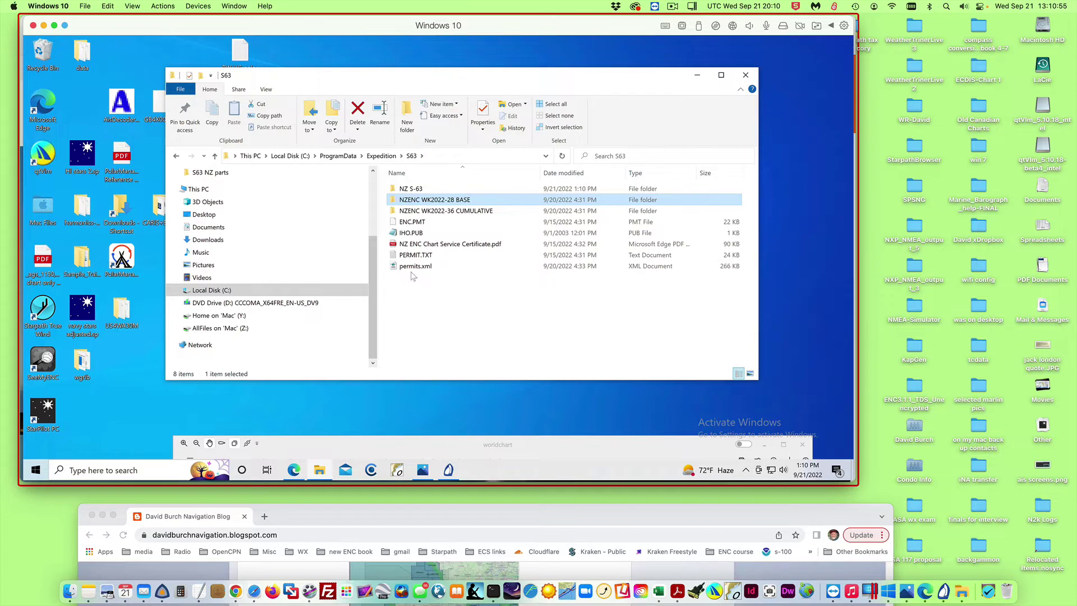
pyautogui.keyDown('shift'); pyautogui.click(414, 267); pyautogui.keyUp('shift')
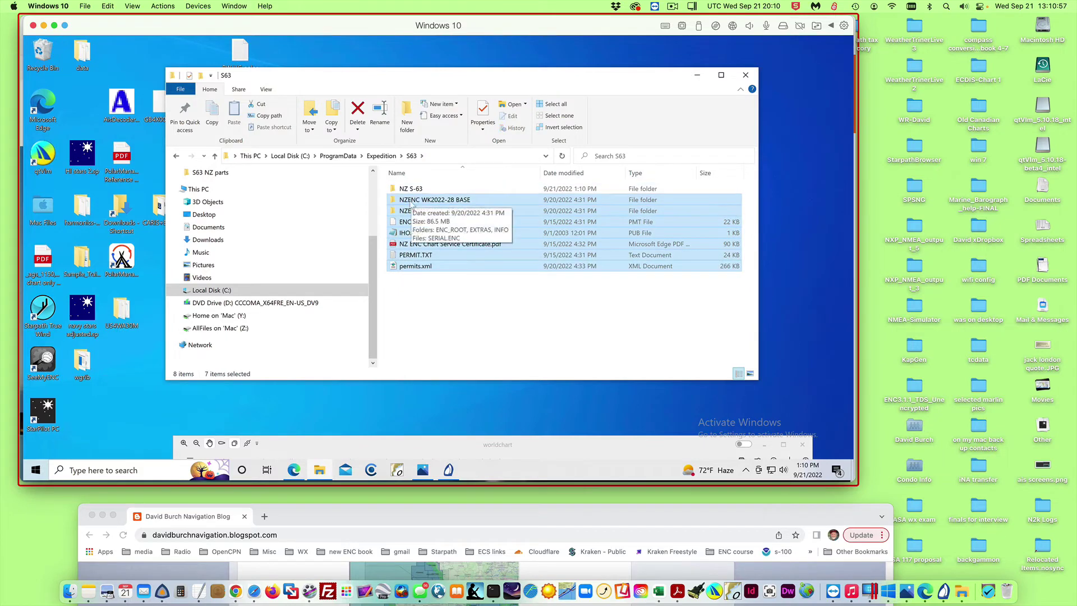
pyautogui.moveTo(412, 205); pyautogui.dragTo(416, 190)
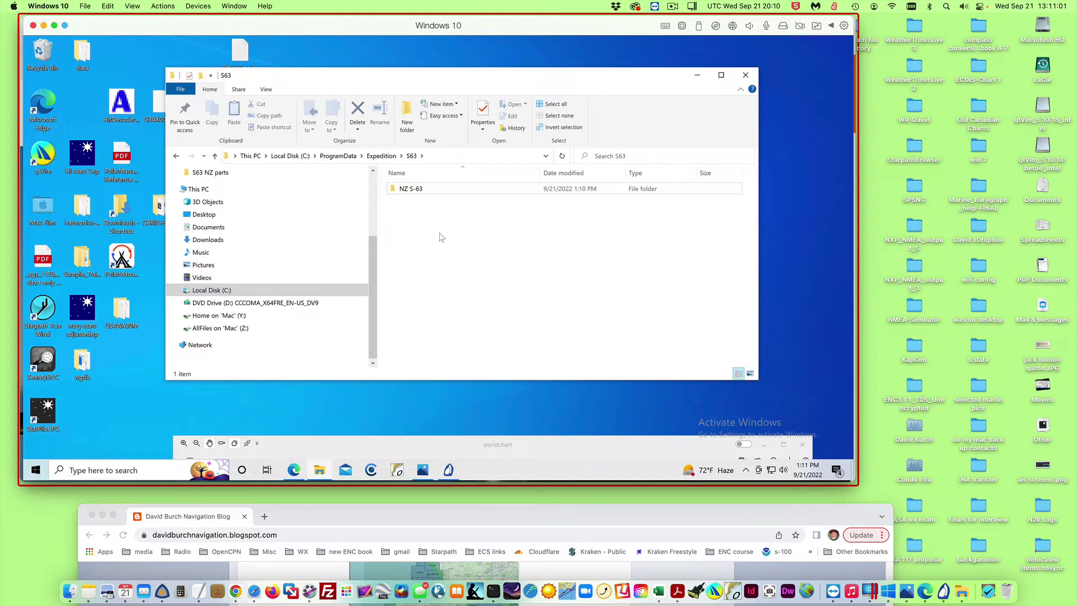
# Create a folder named ChartWorld next to NZ S-63 in the S63 folder and open it.
pyautogui.rightClick(405, 231)
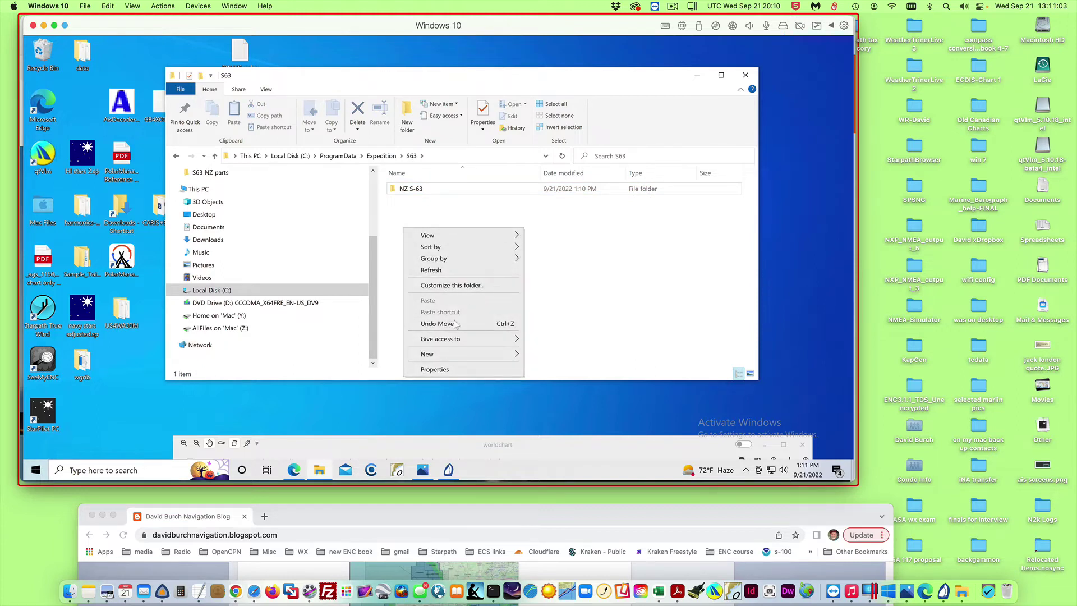
pyautogui.moveTo(435, 358)
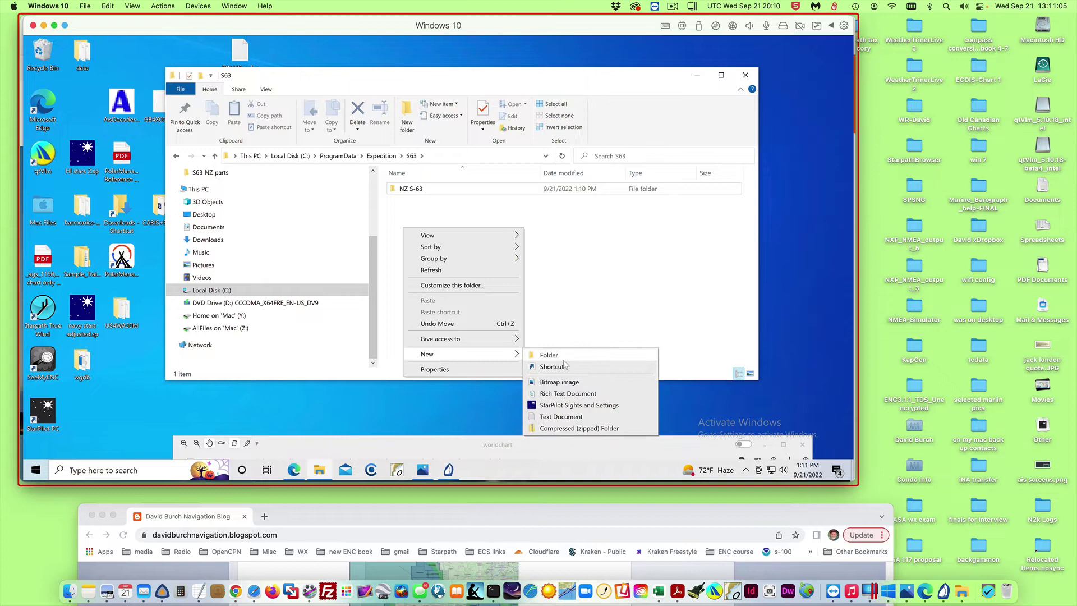
pyautogui.click(547, 353)
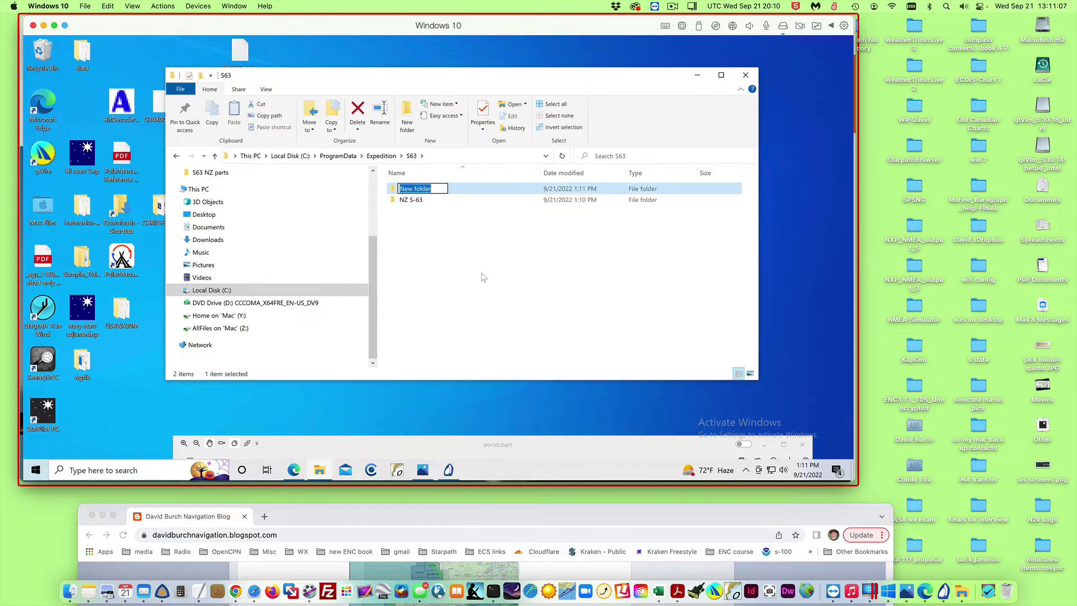
pyautogui.write('ChartWorld')
pyautogui.click(390, 188)
pyautogui.doubleClick(396, 191)
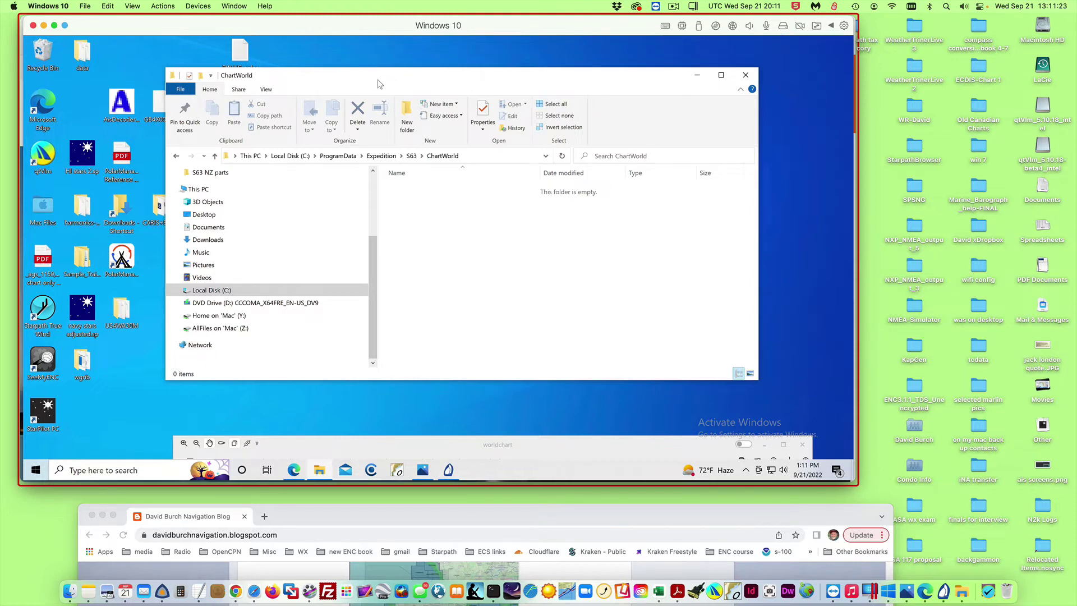
# Move the chart order and Mac_Expedition permit folders from the desktop's S63 ChartWorld UK folder into ChartWorld, and close both folder windows.
pyautogui.moveTo(378, 84); pyautogui.dragTo(566, 265)
pyautogui.doubleClick(397, 210)
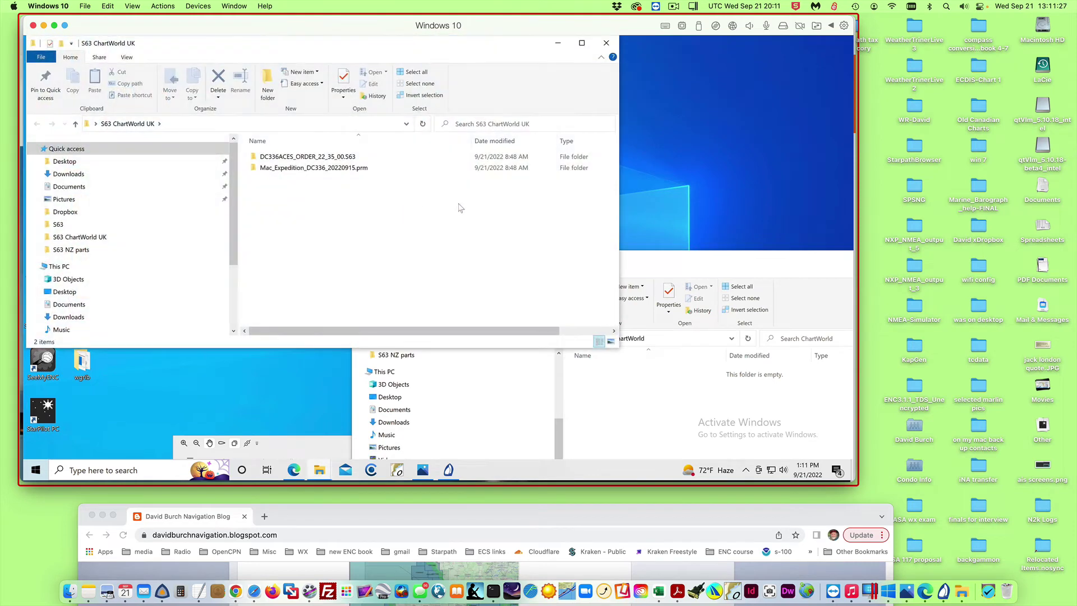
pyautogui.click(292, 158)
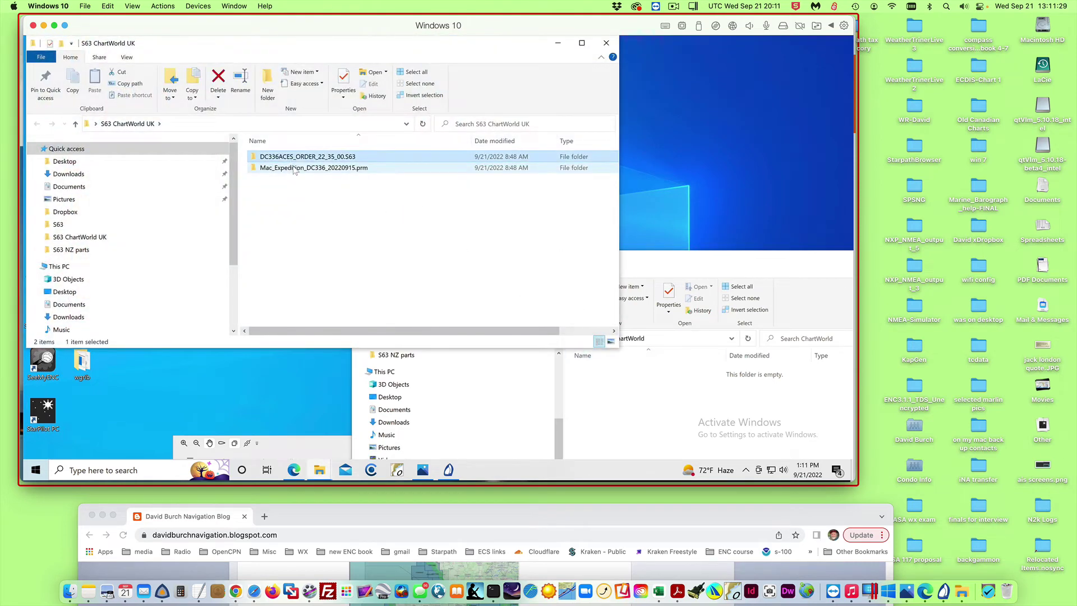
pyautogui.hotkey('ctrl', 'a')
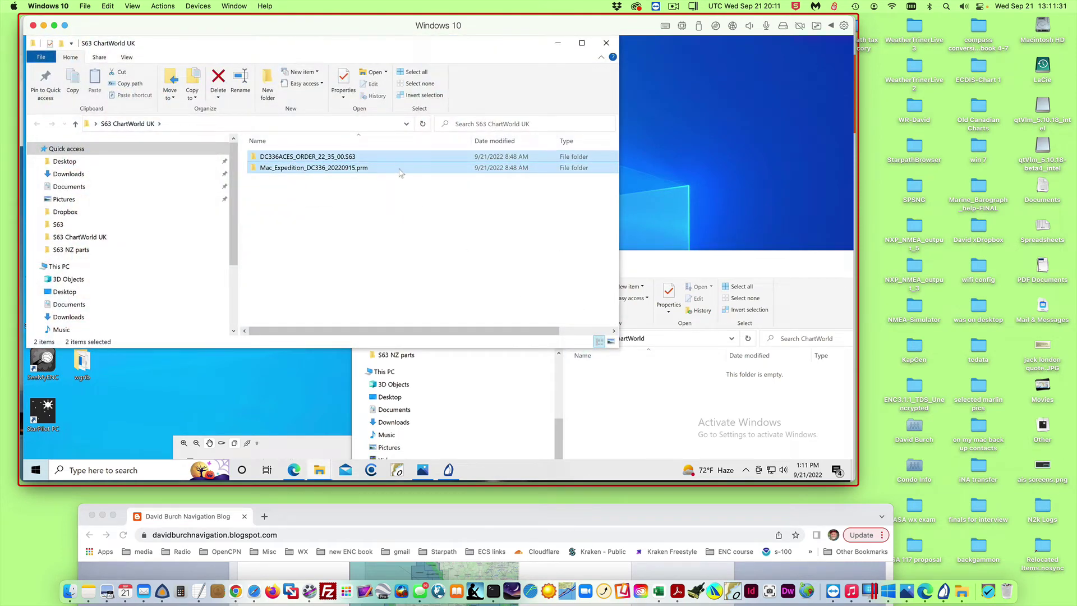
pyautogui.moveTo(400, 173); pyautogui.dragTo(631, 393)
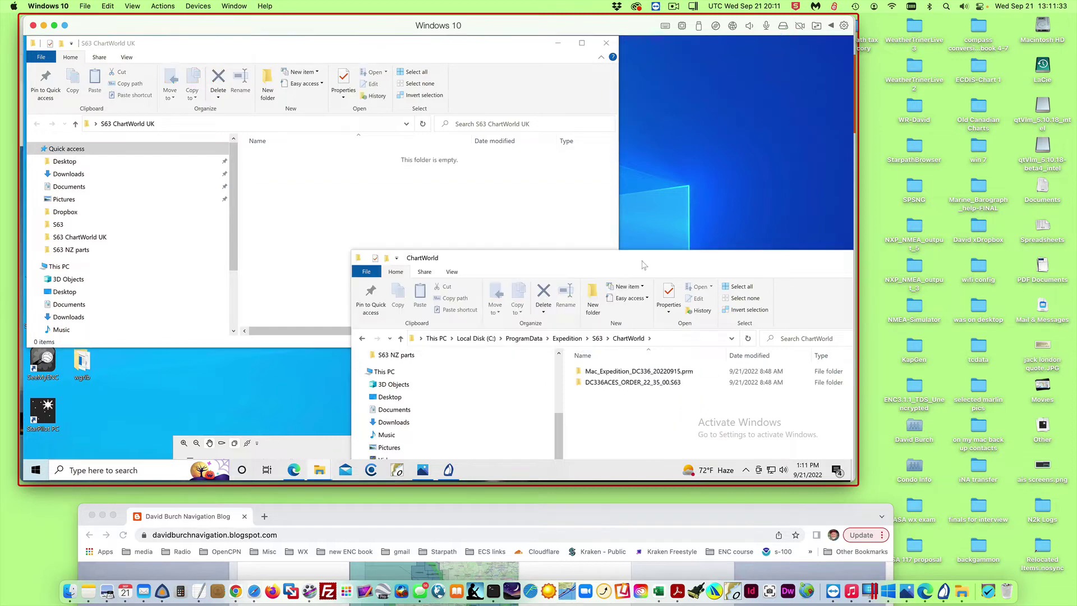
pyautogui.moveTo(644, 265); pyautogui.dragTo(463, 110)
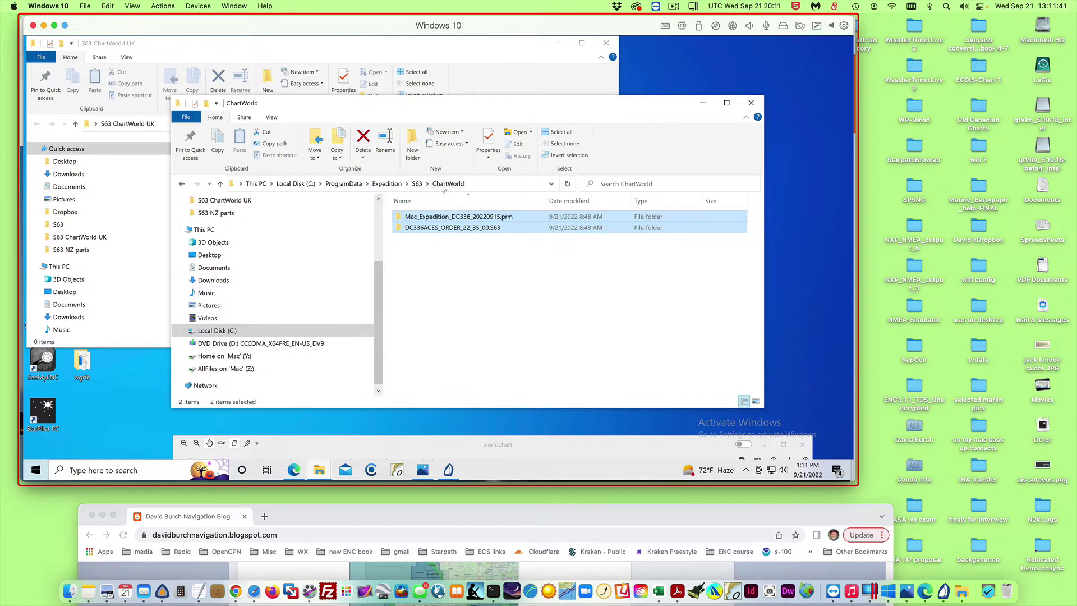
pyautogui.click(751, 103)
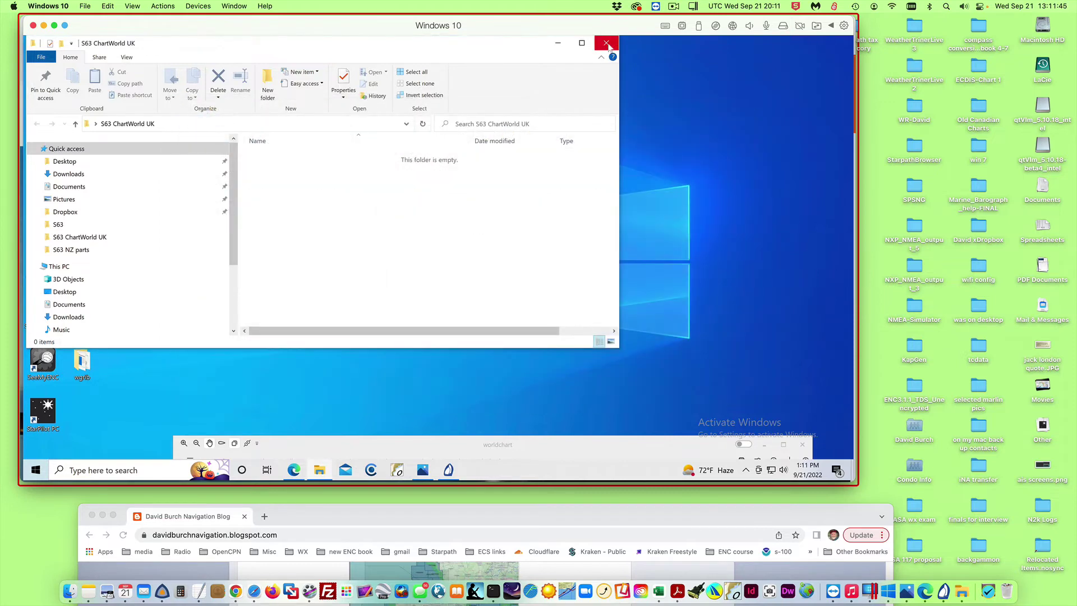
pyautogui.click(606, 44)
# Bring the worldchart window back into view and restart Expedition, saving its settings on closing.
pyautogui.moveTo(570, 444); pyautogui.dragTo(553, 66)
pyautogui.moveTo(603, 350); pyautogui.dragTo(602, 299)
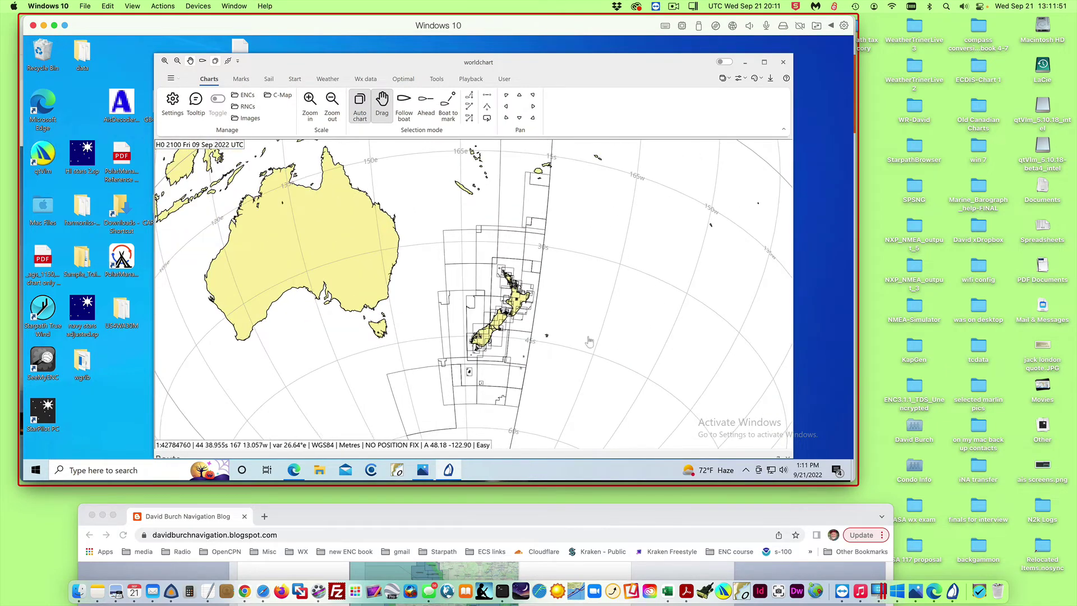
pyautogui.scroll(1, 586, 340)
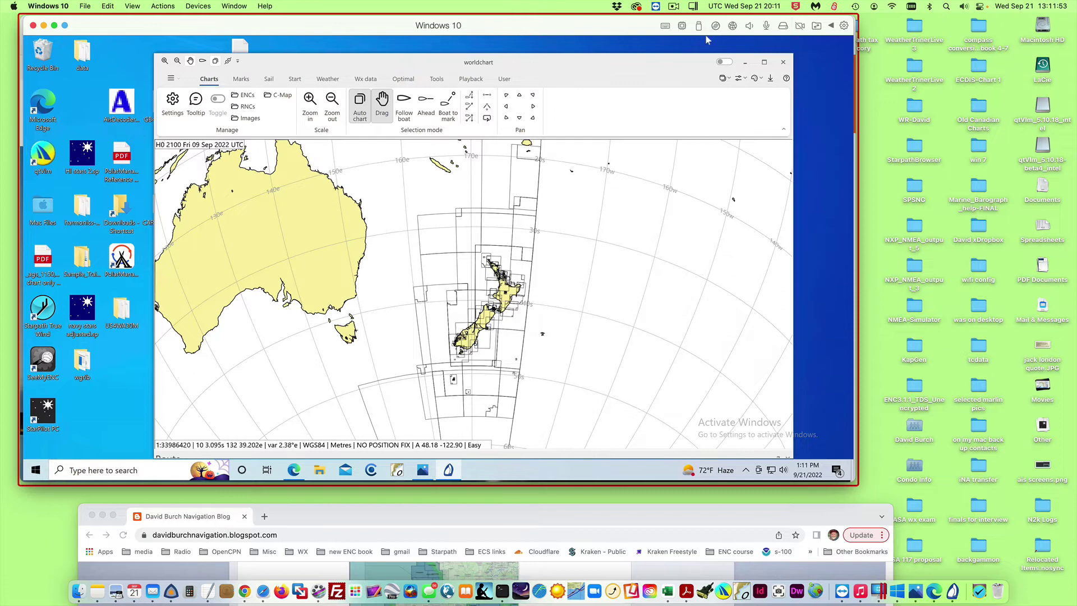
pyautogui.click(780, 61)
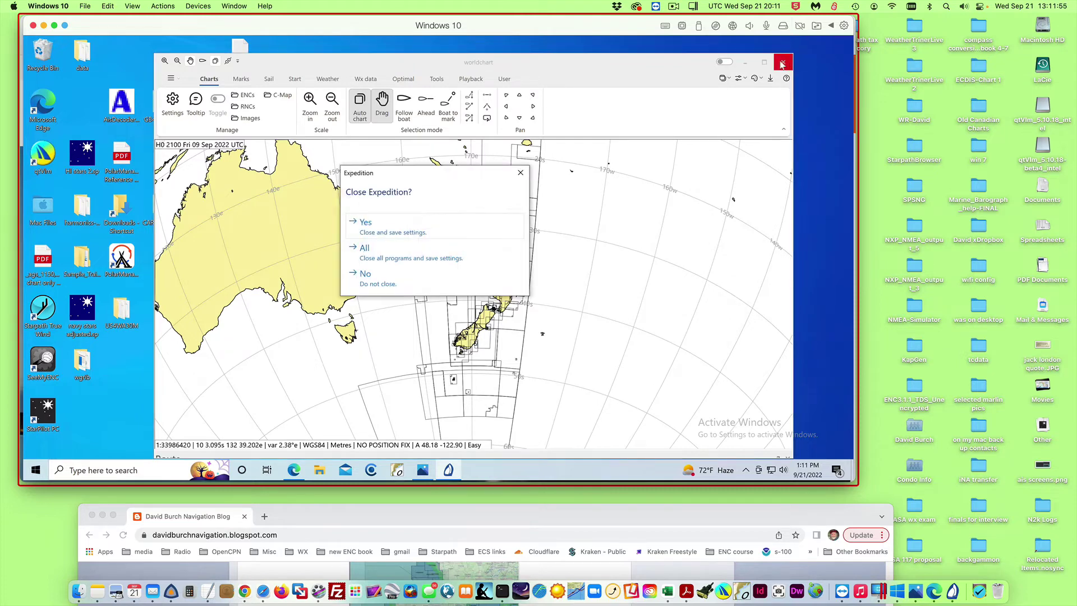
pyautogui.click(368, 227)
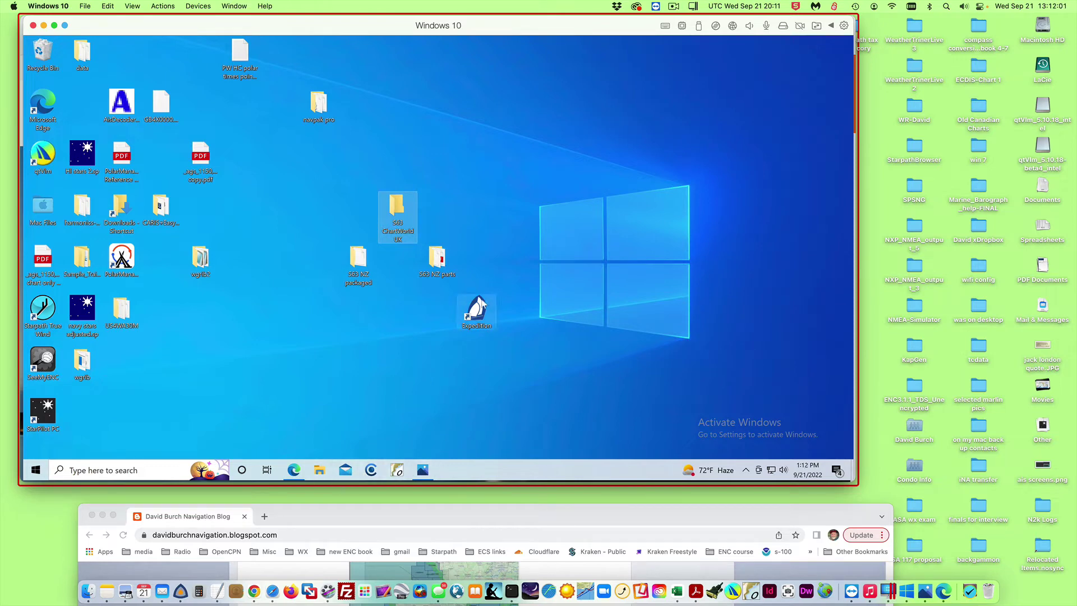
pyautogui.click(478, 308)
pyautogui.doubleClick(478, 308)
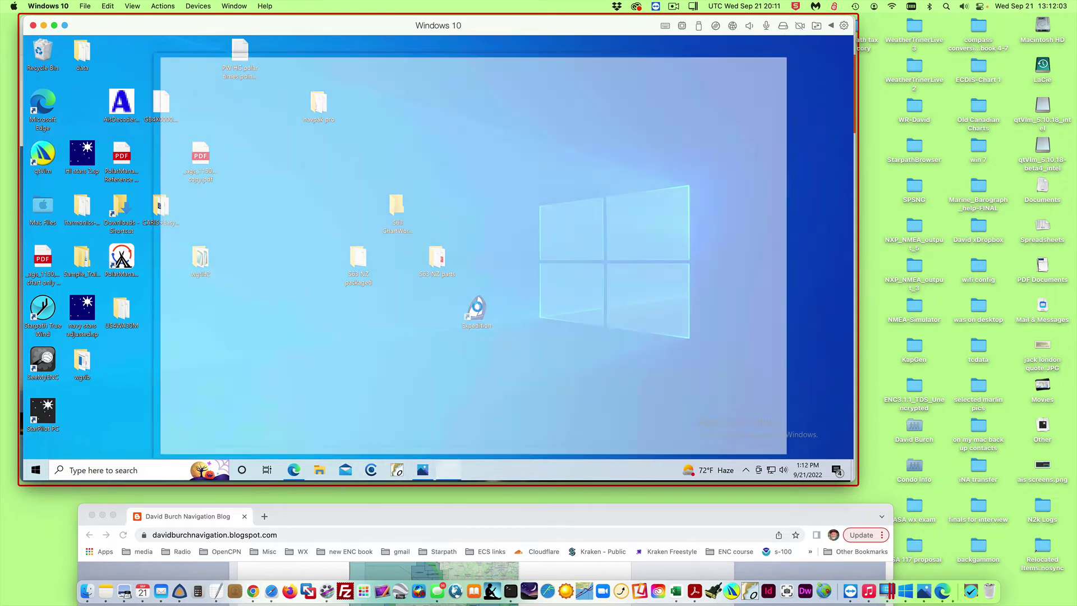
# Open the ENC permits list from Expedition's ENC chart manager.
pyautogui.scroll(-5, 485, 308)
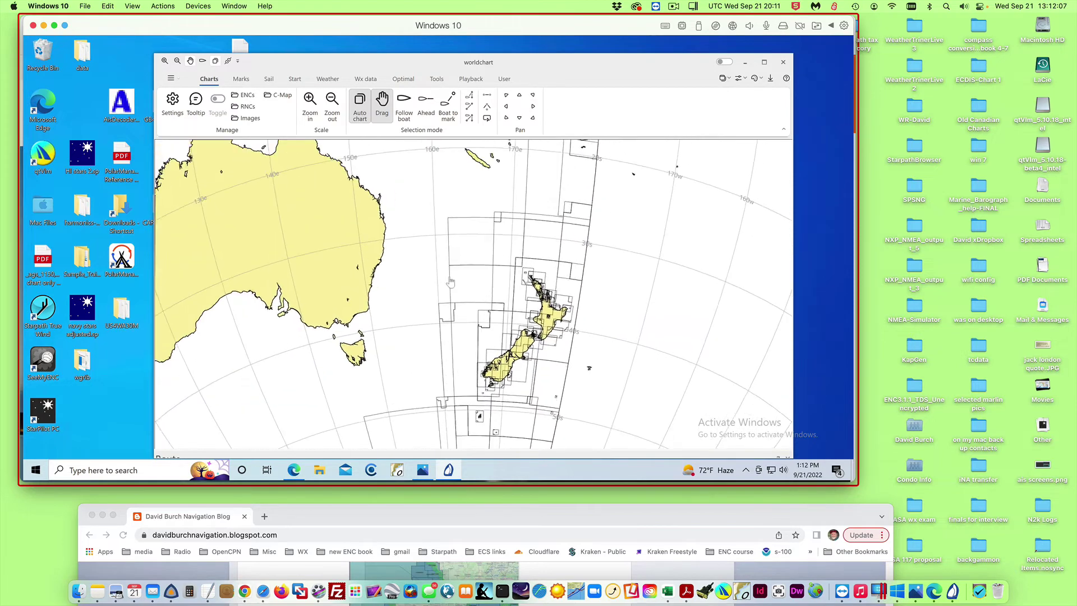
pyautogui.moveTo(466, 221); pyautogui.dragTo(453, 278)
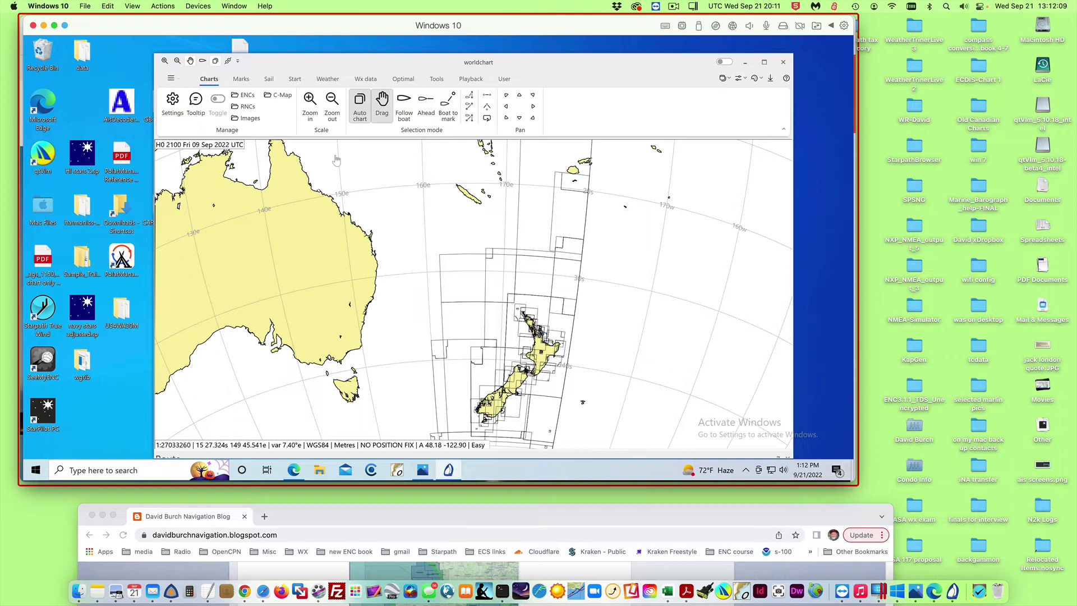
pyautogui.moveTo(277, 71); pyautogui.dragTo(276, 68)
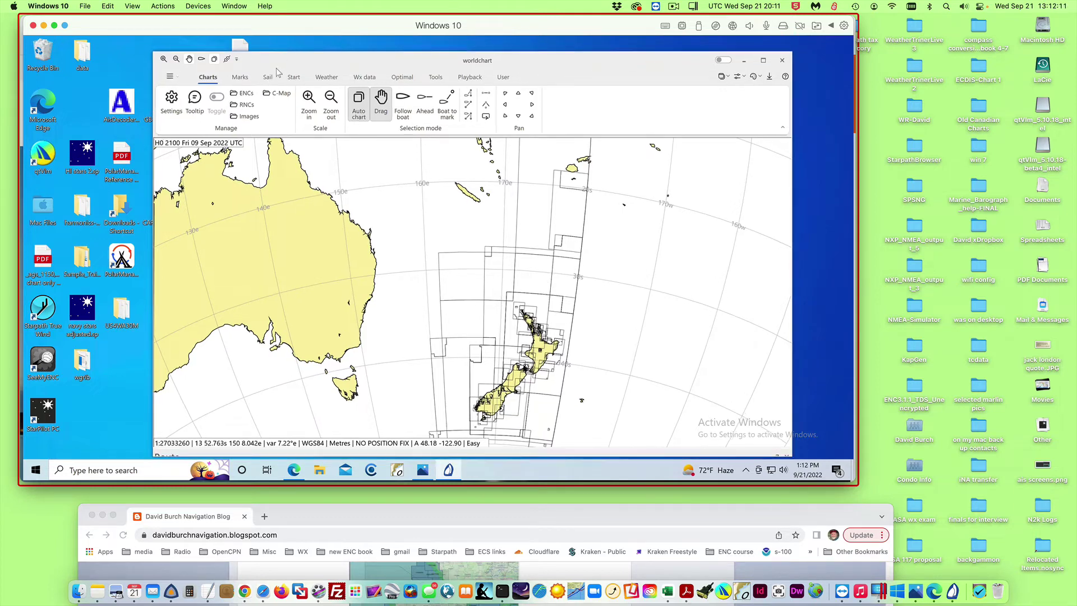
pyautogui.click(245, 93)
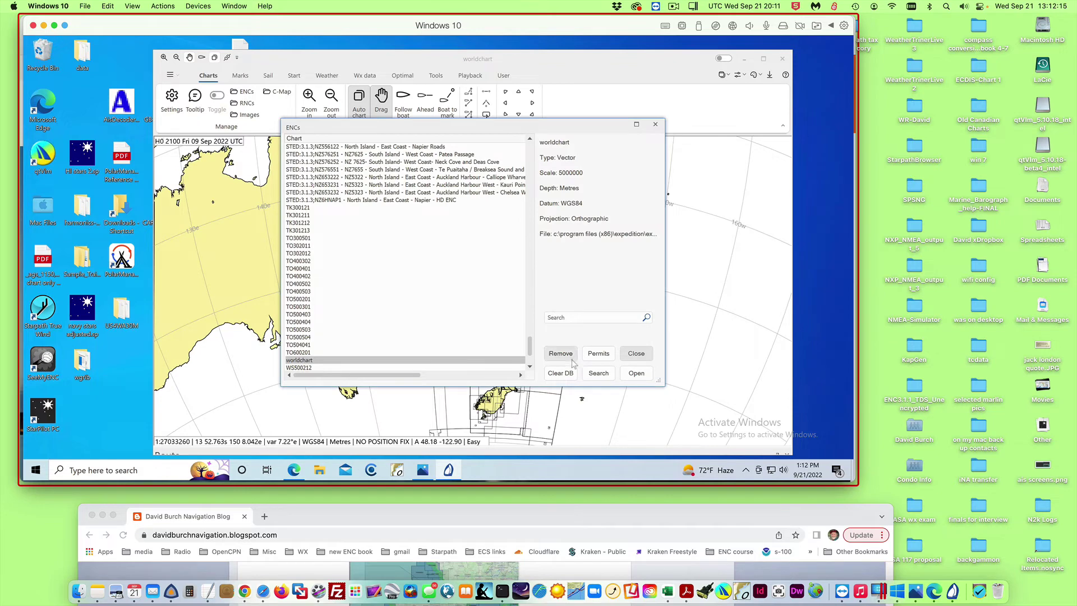
pyautogui.click(595, 353)
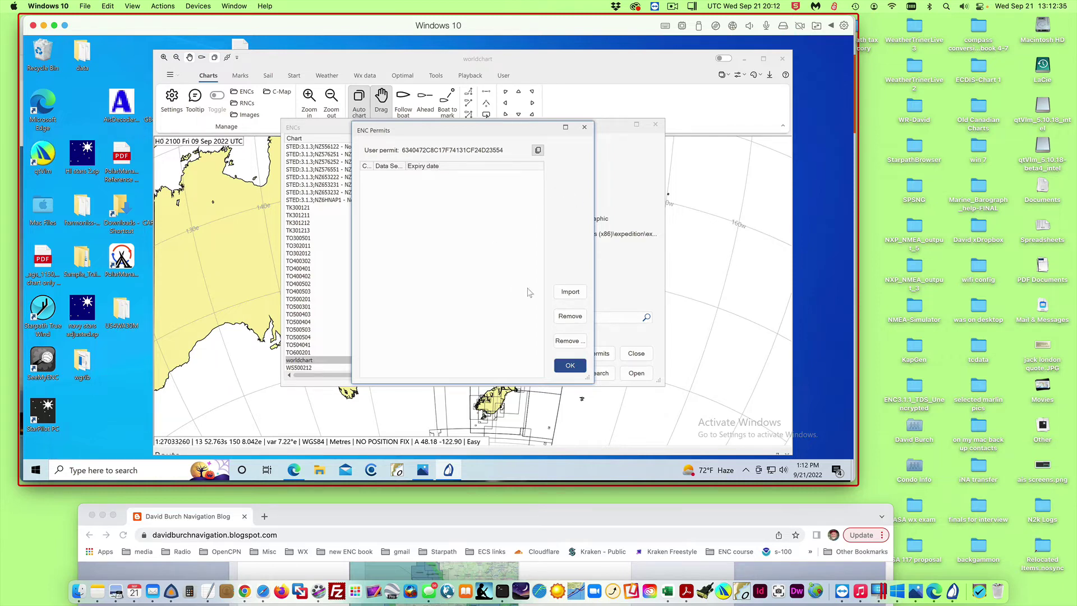
# Import the UK chart permits from PERMIT.TXT in the Mac_Expedition permit folder under C:\ProgramData\Expedition\S63\ChartWorld.
pyautogui.click(571, 293)
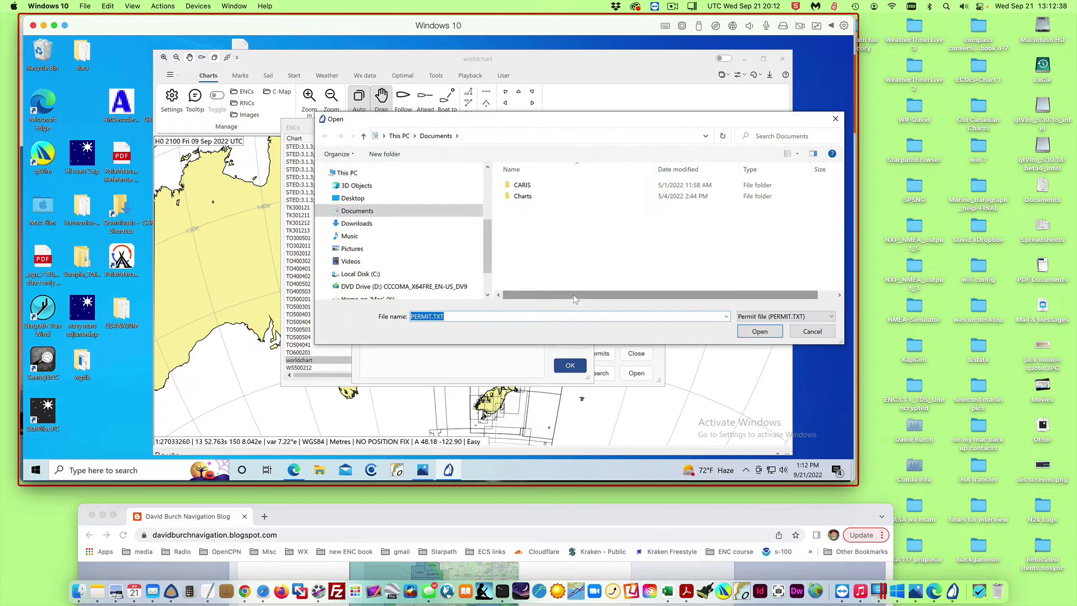
pyautogui.click(358, 275)
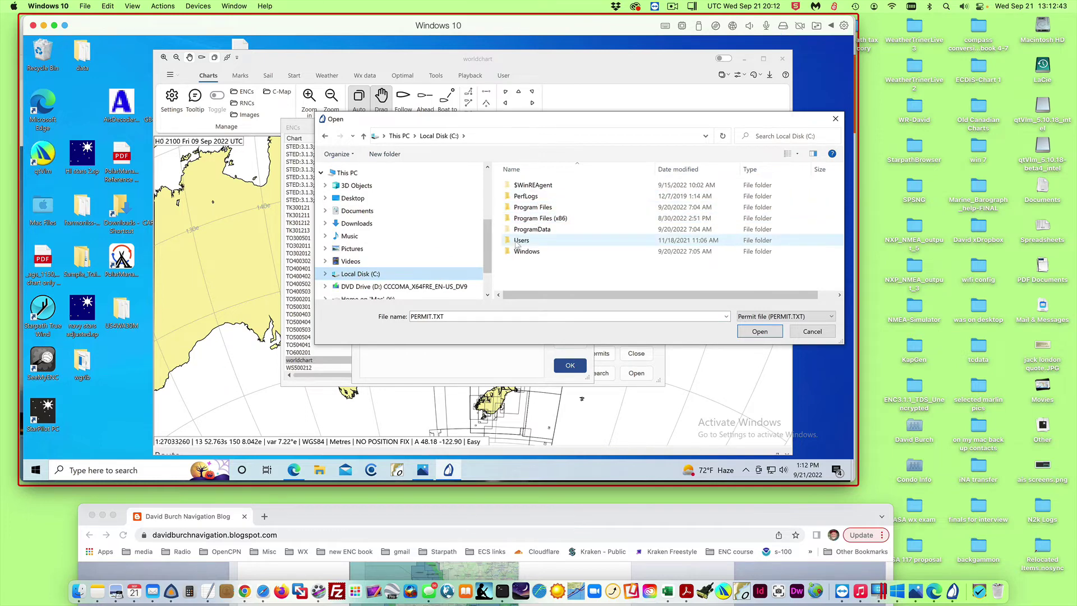
pyautogui.doubleClick(530, 230)
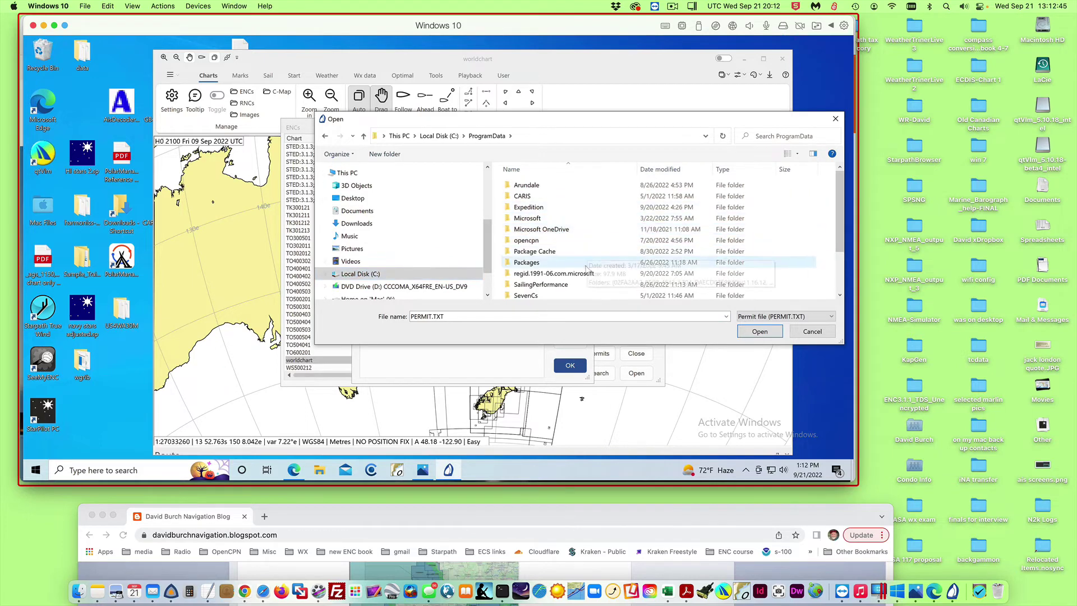
pyautogui.scroll(-1, 585, 271)
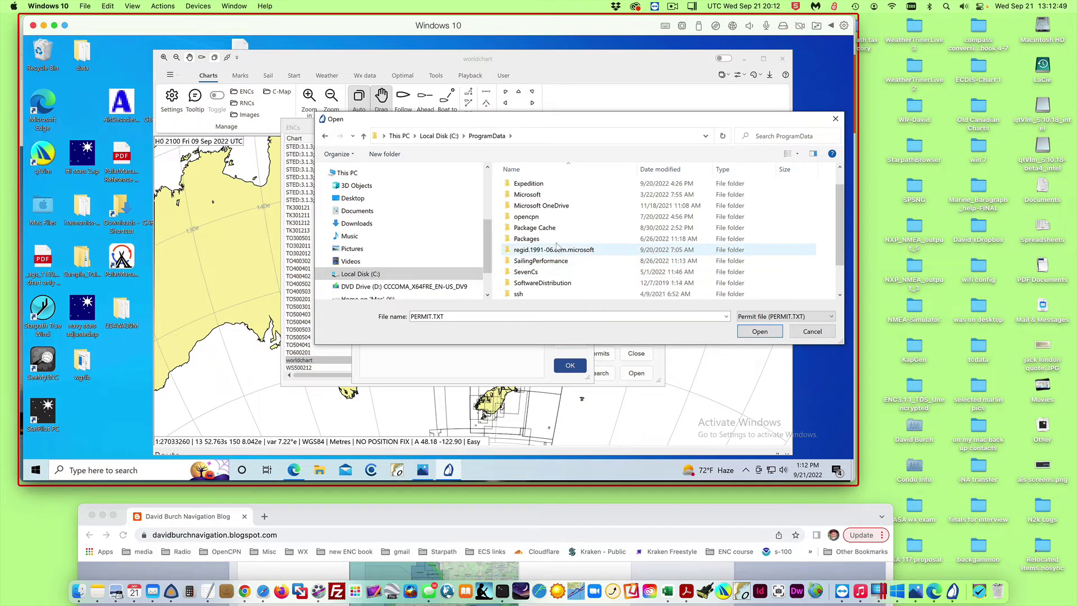
pyautogui.click(544, 185)
pyautogui.doubleClick(544, 185)
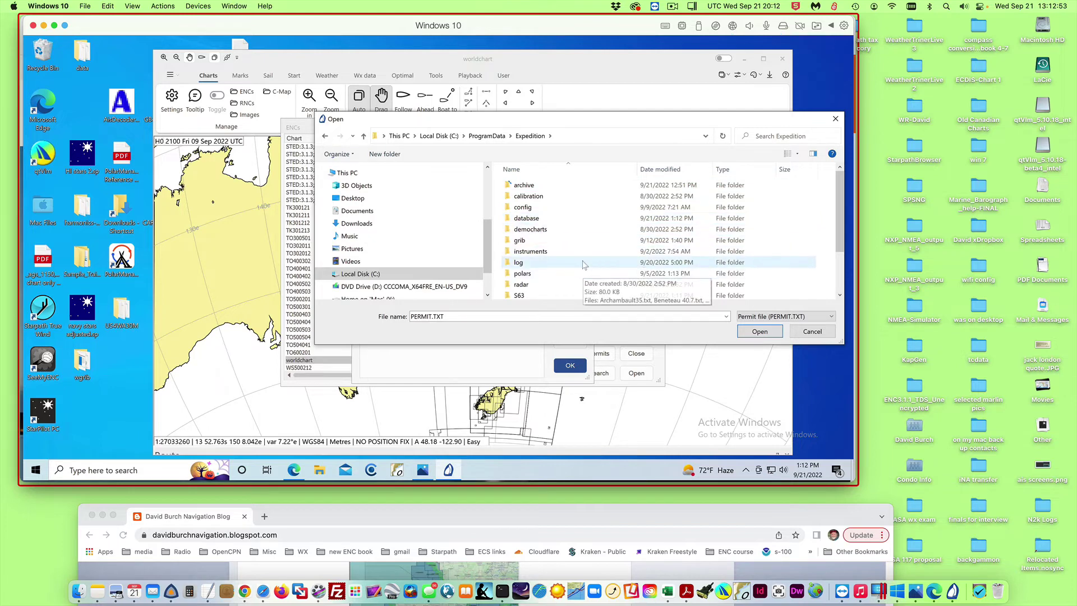
pyautogui.click(523, 296)
pyautogui.doubleClick(524, 297)
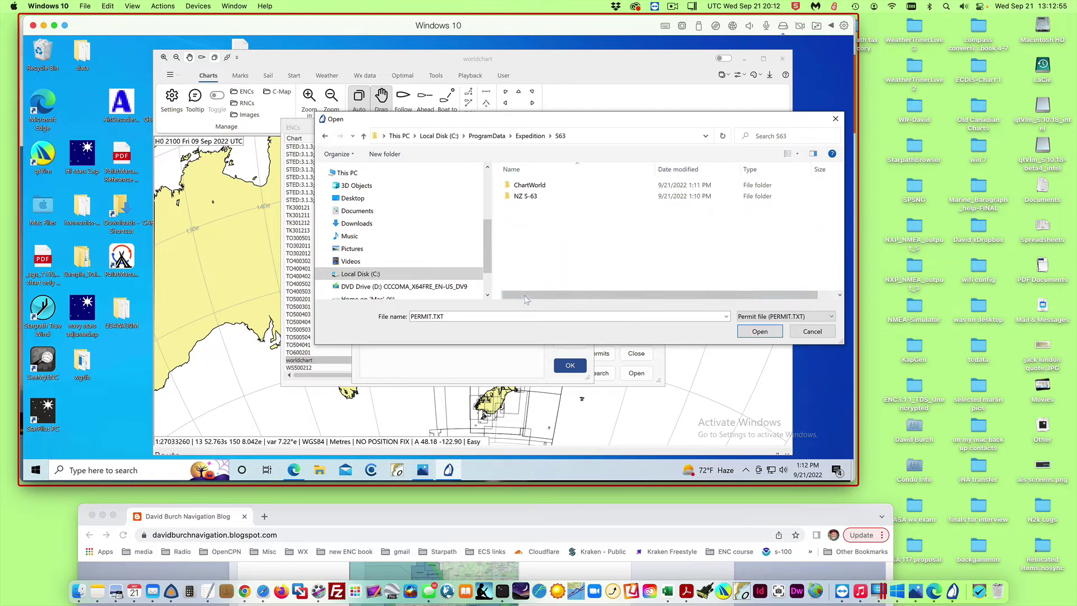
pyautogui.doubleClick(505, 187)
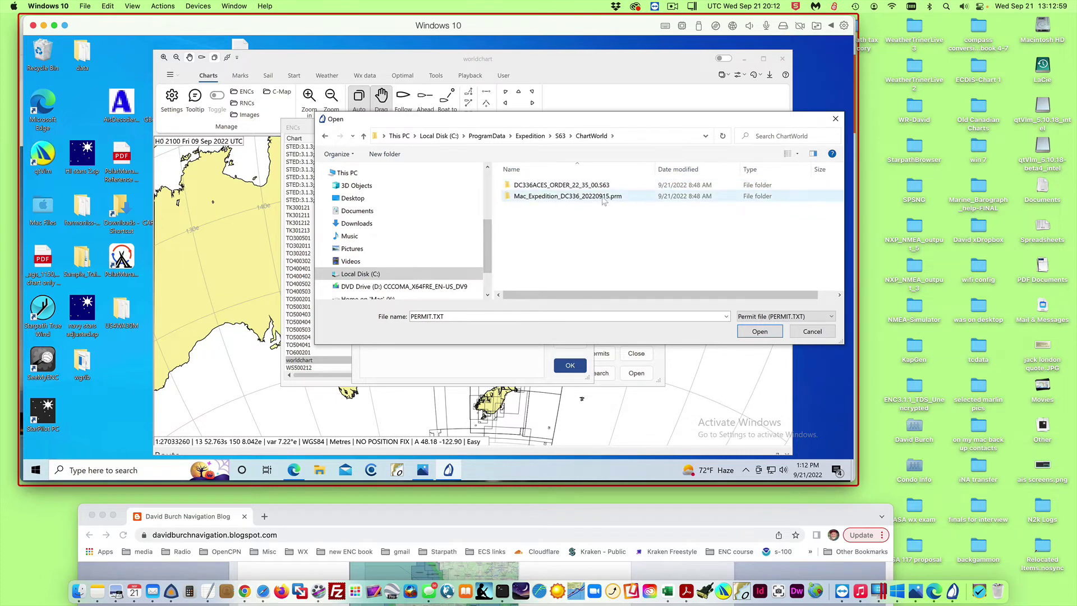
pyautogui.doubleClick(555, 197)
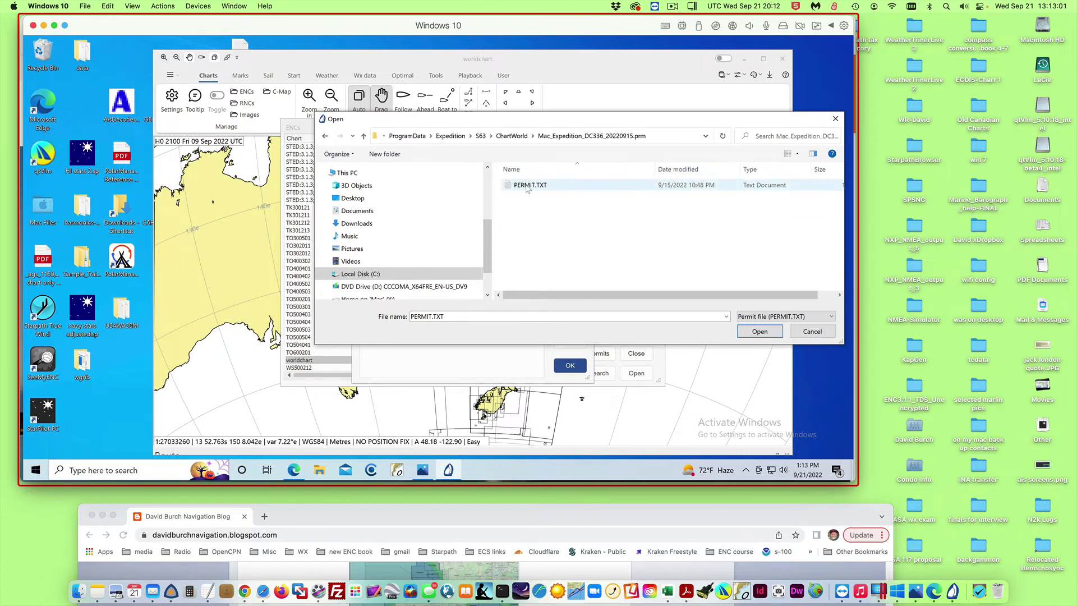
pyautogui.click(526, 187)
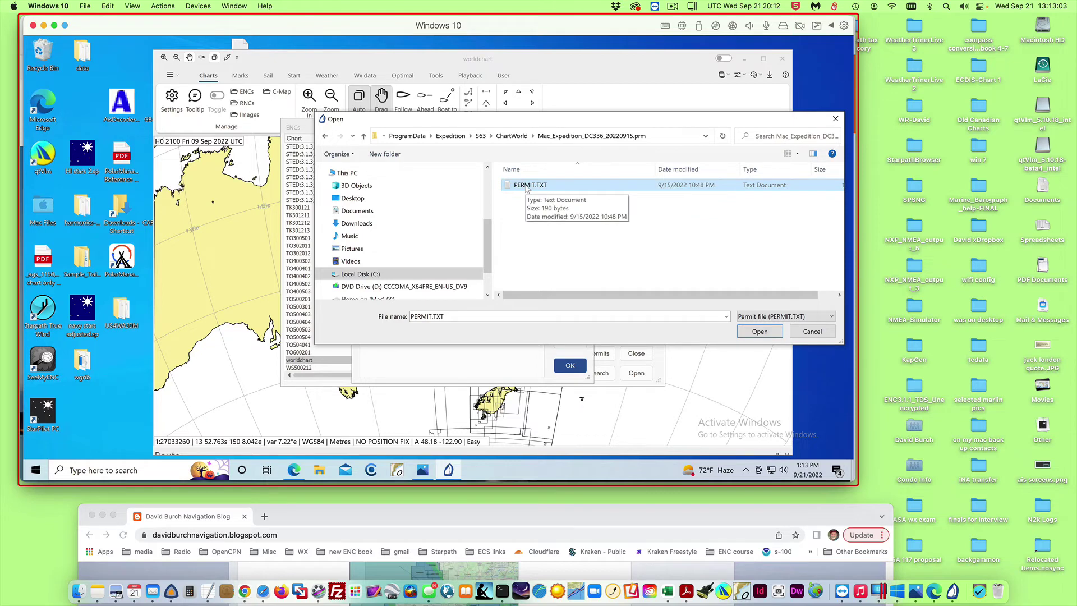
pyautogui.click(759, 331)
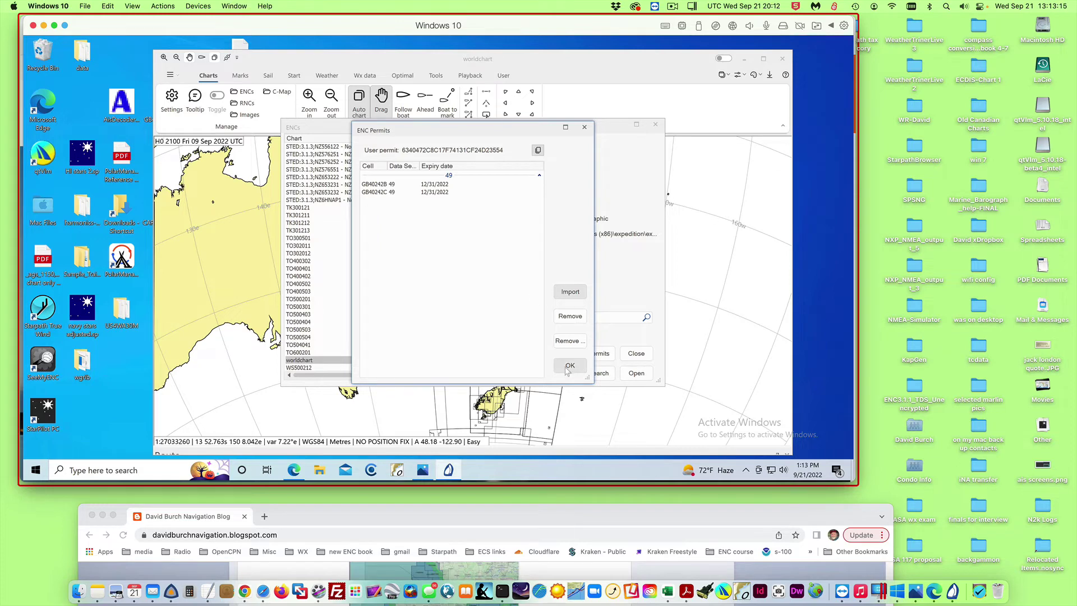
# Import the New Zealand chart permits from PERMIT.TXT in the S63 folder's NZ S-63 subfolder.
pyautogui.click(569, 292)
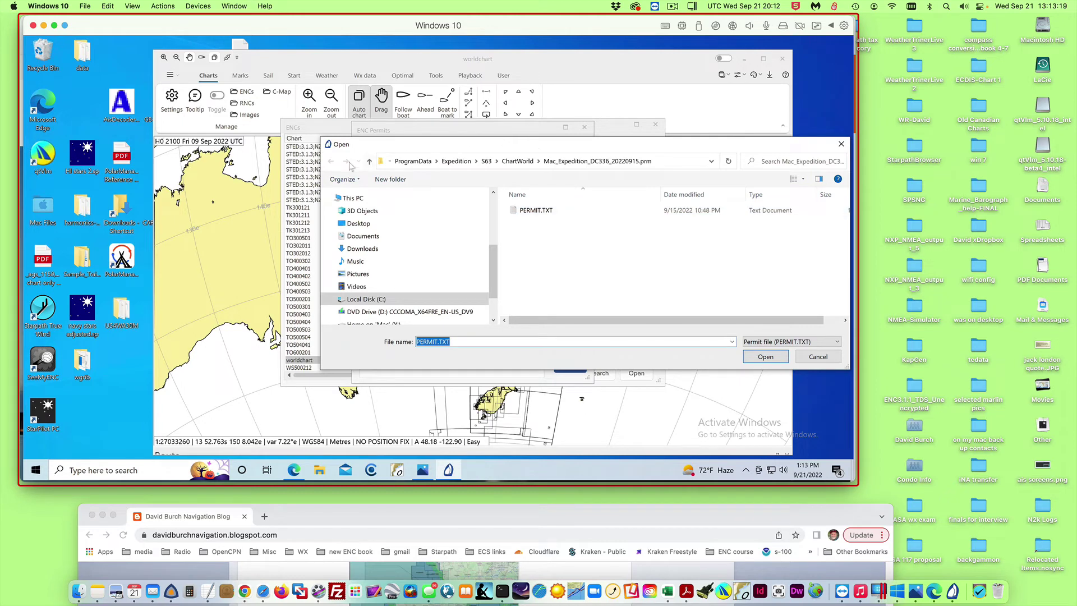
pyautogui.click(368, 162)
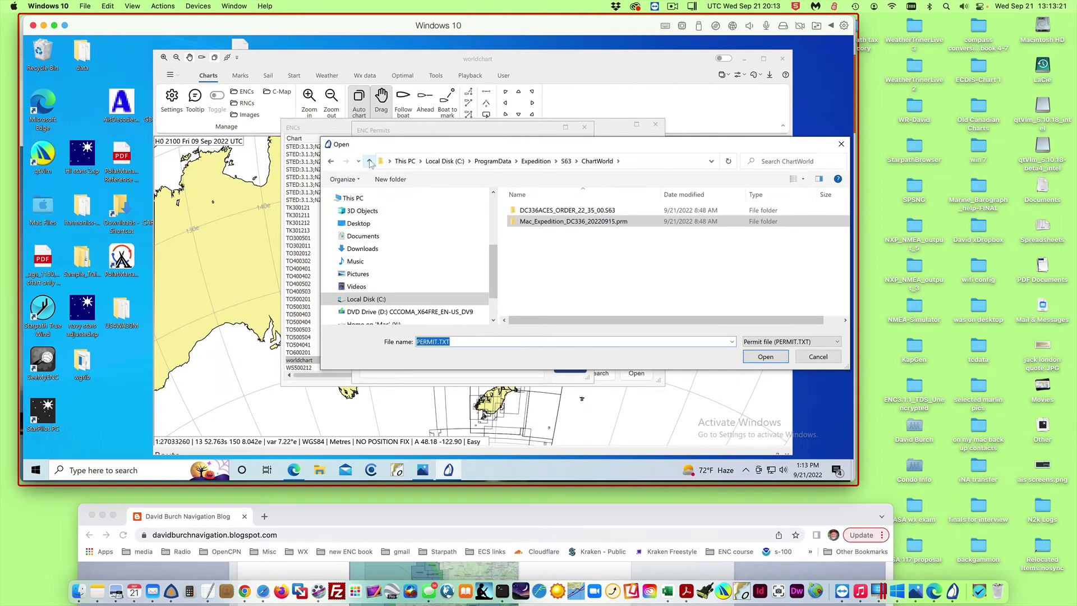
pyautogui.click(369, 162)
pyautogui.doubleClick(540, 222)
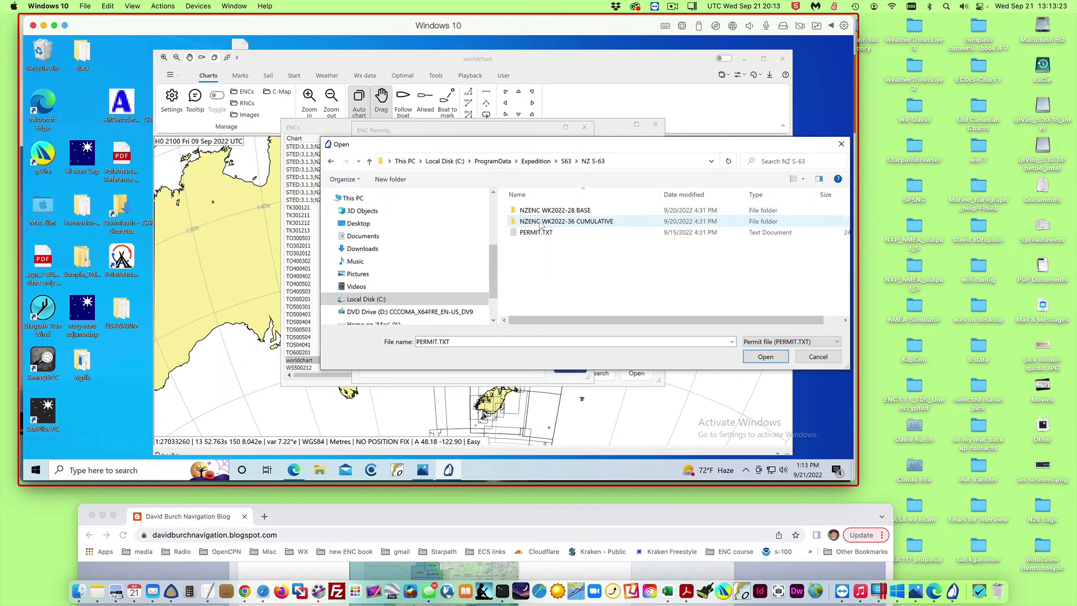
pyautogui.click(531, 235)
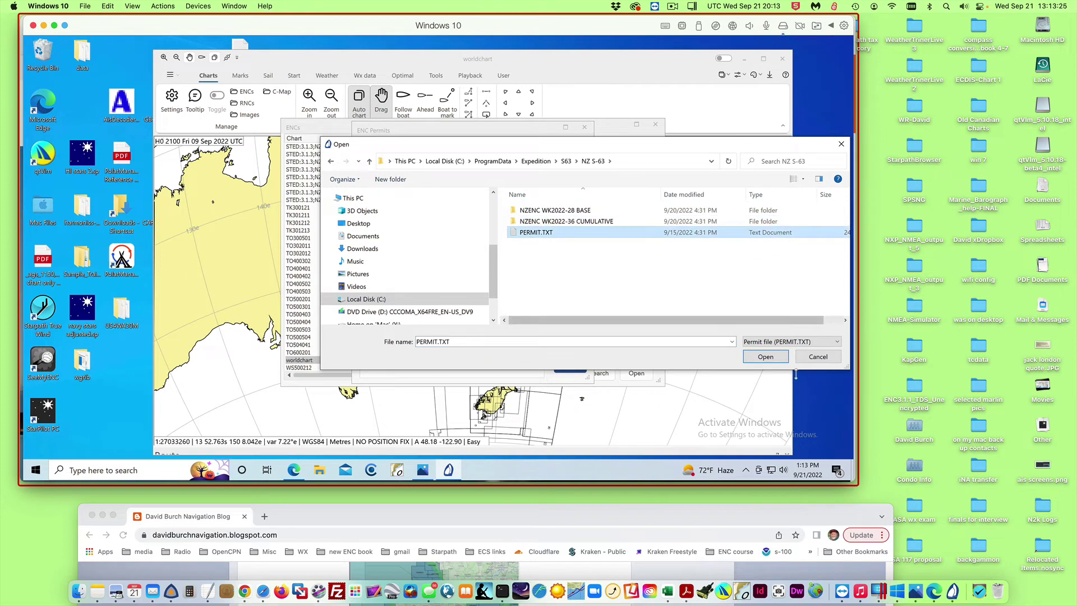
pyautogui.click(764, 356)
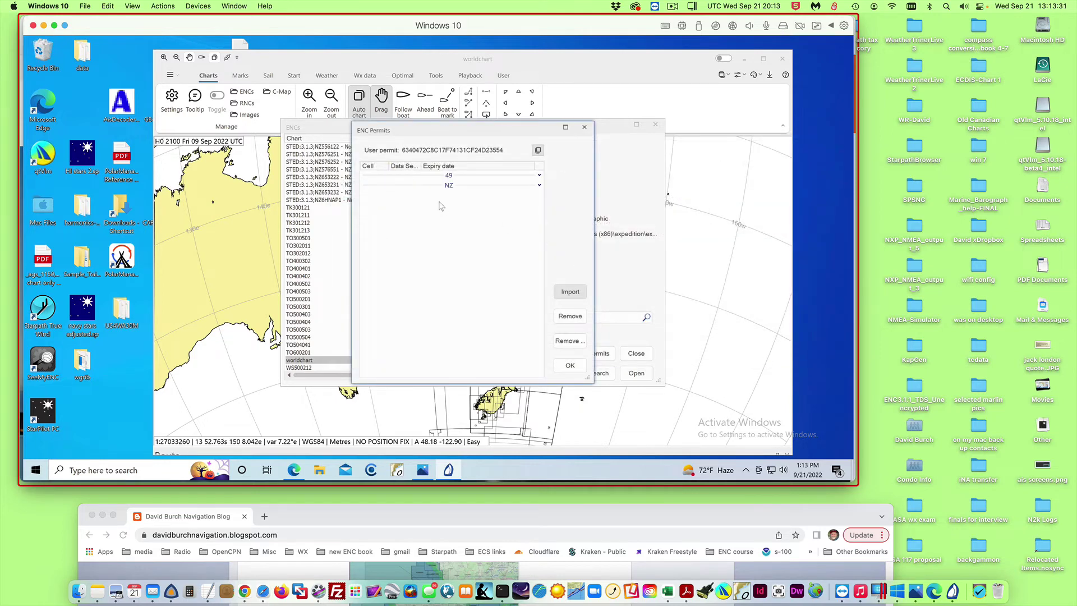
# Review the cells and expiry dates under data servers NZ and 49, and close the permits and ENC chart windows.
pyautogui.click(539, 185)
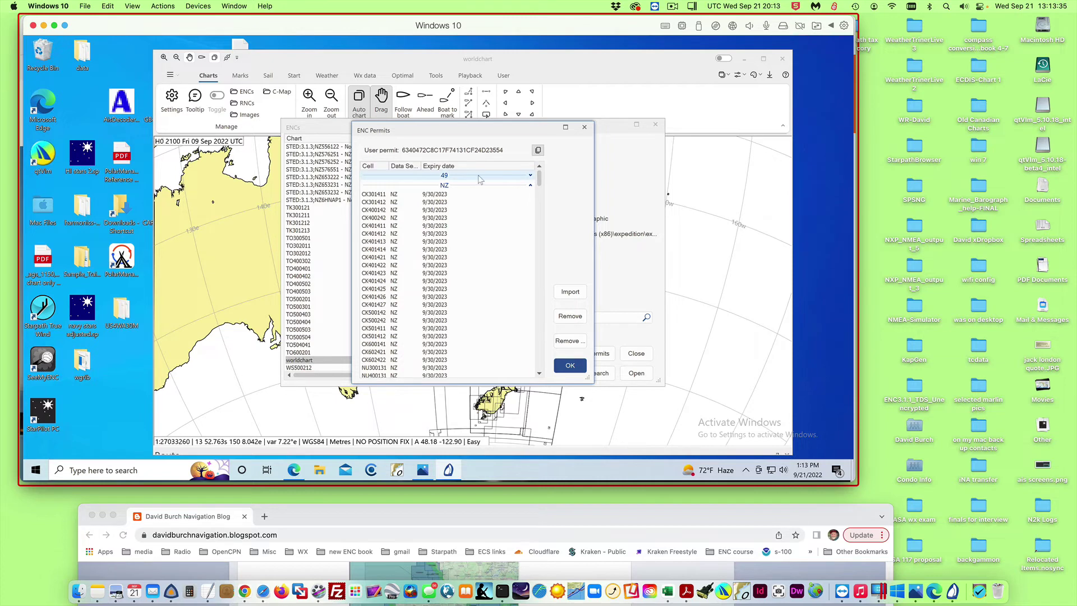
pyautogui.click(530, 176)
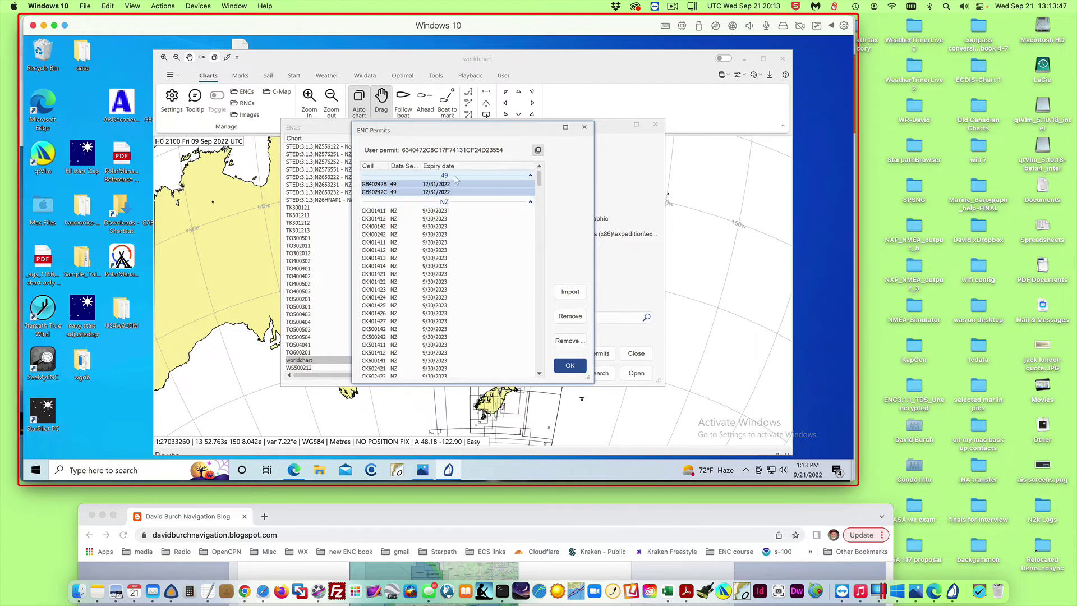
pyautogui.click(531, 202)
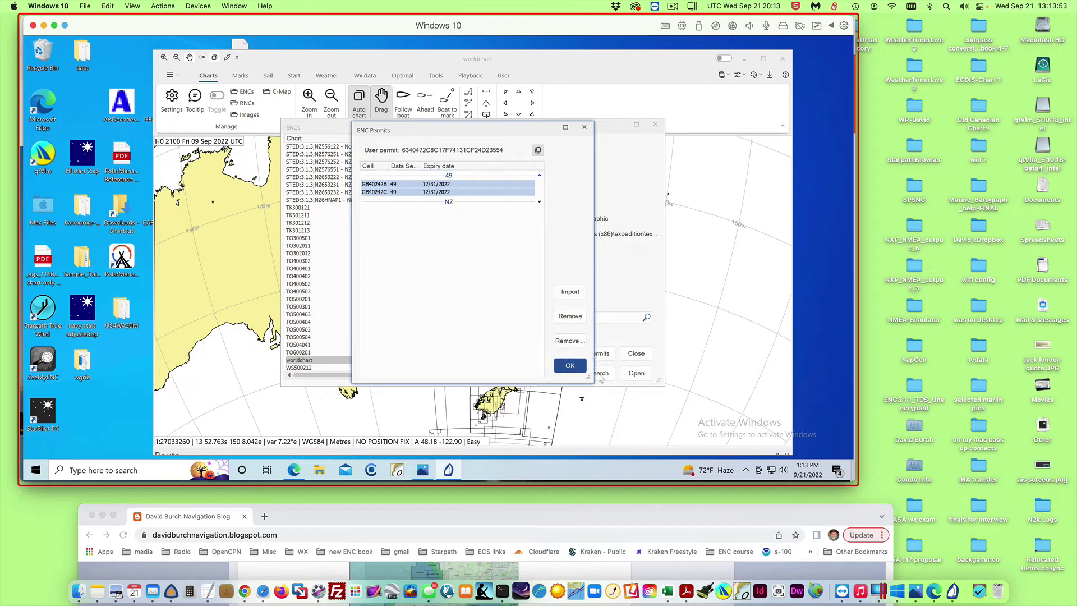
pyautogui.click(584, 127)
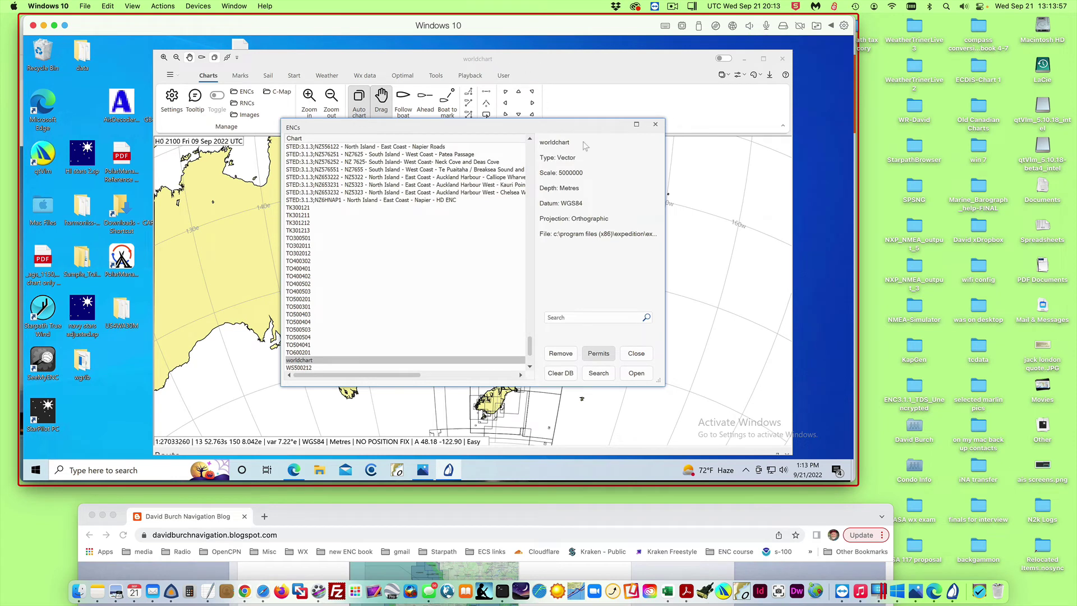
pyautogui.click(655, 123)
# Move the chart window aside and open C:\ProgramData\Expedition\S63 in File Explorer to check its contents.
pyautogui.moveTo(672, 59); pyautogui.dragTo(712, 410)
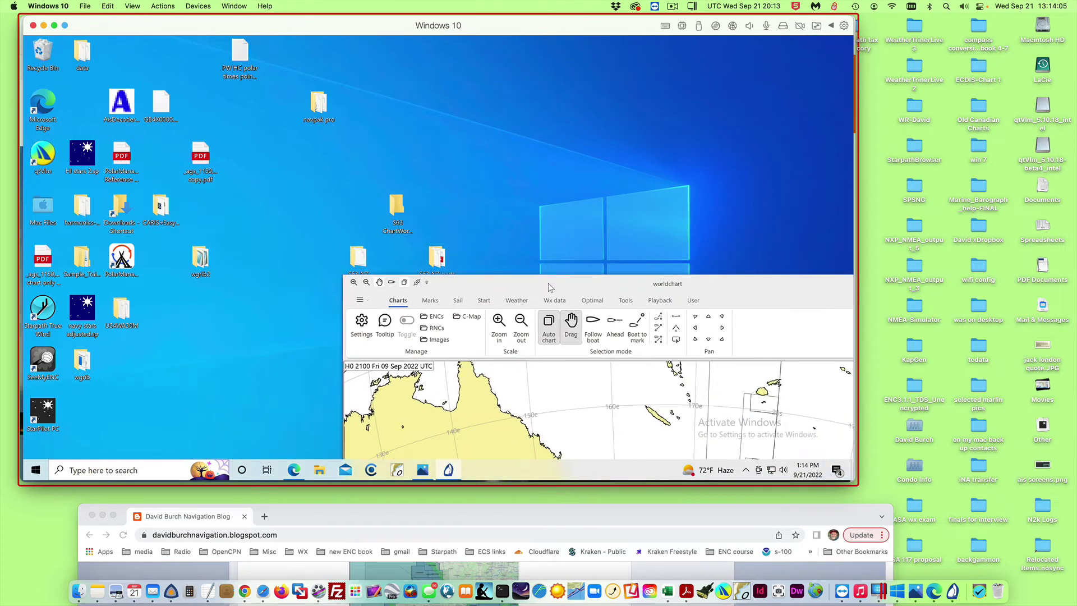
pyautogui.click(320, 469)
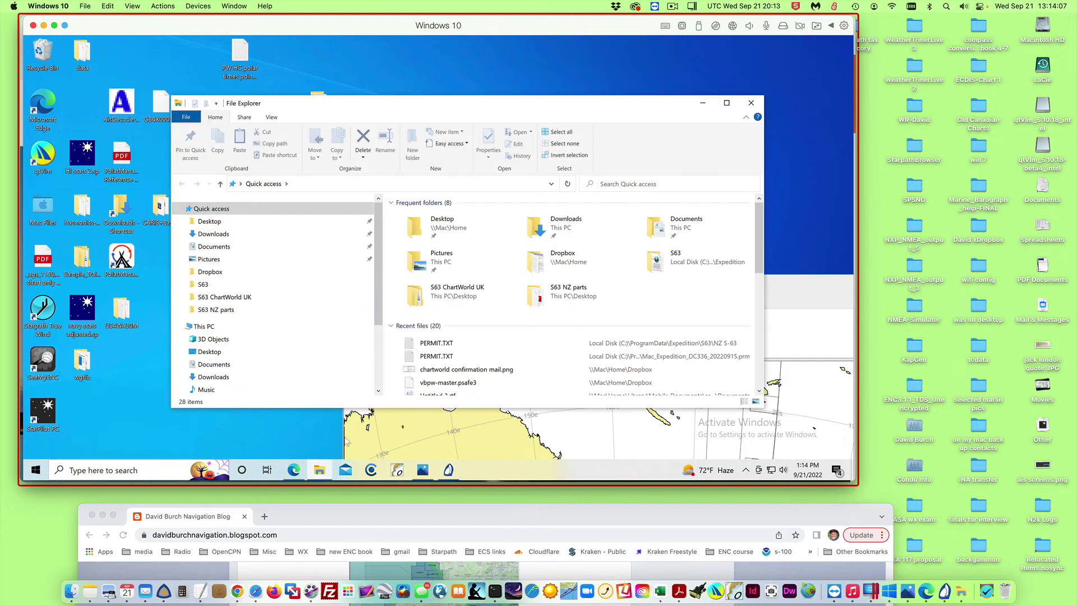
pyautogui.scroll(-2, 229, 373)
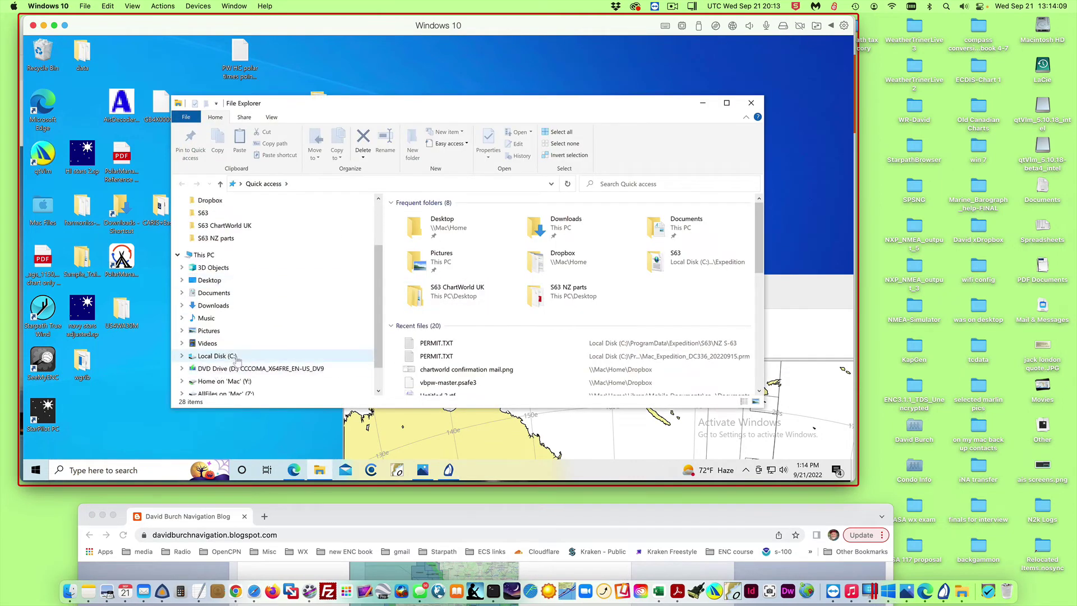
pyautogui.click(234, 357)
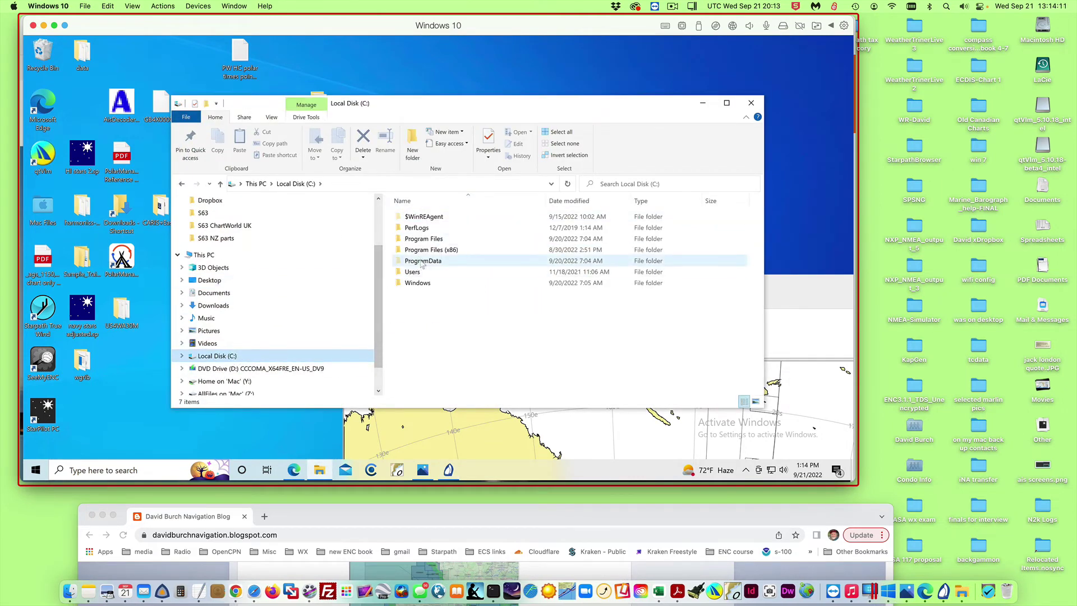
pyautogui.doubleClick(421, 262)
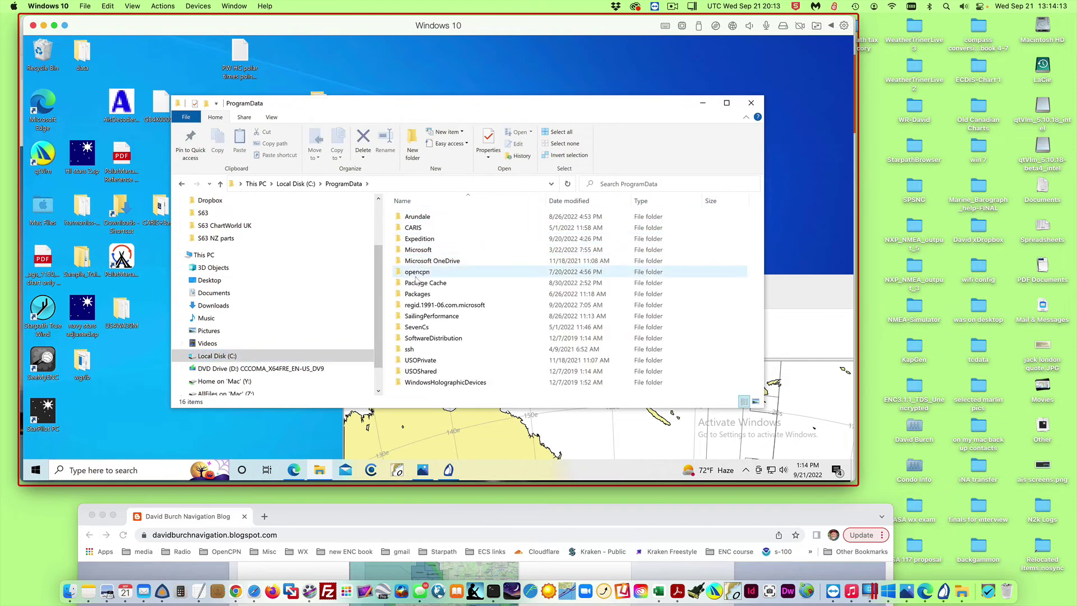
pyautogui.doubleClick(425, 239)
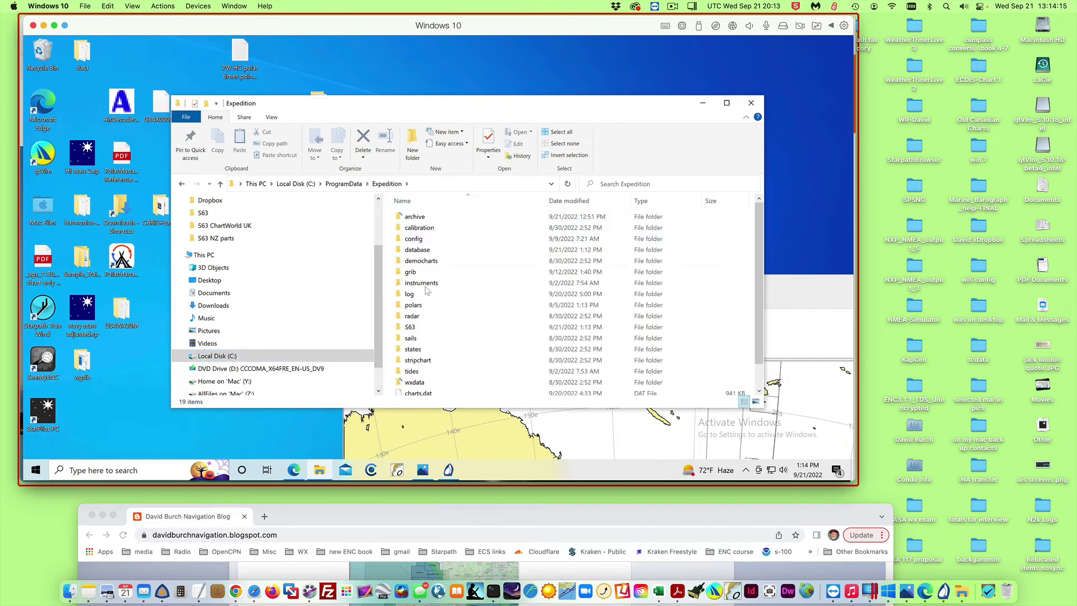
pyautogui.doubleClick(409, 328)
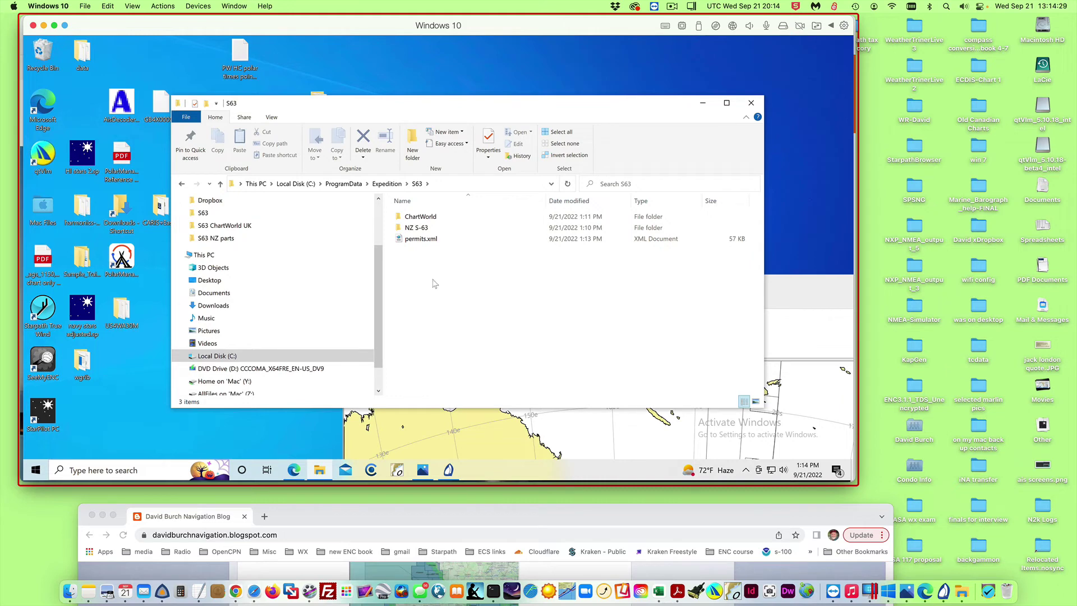
# Examine the data server code in NZ S-63's PERMIT.TXT, close the file and return to the S63 folder.
pyautogui.doubleClick(418, 228)
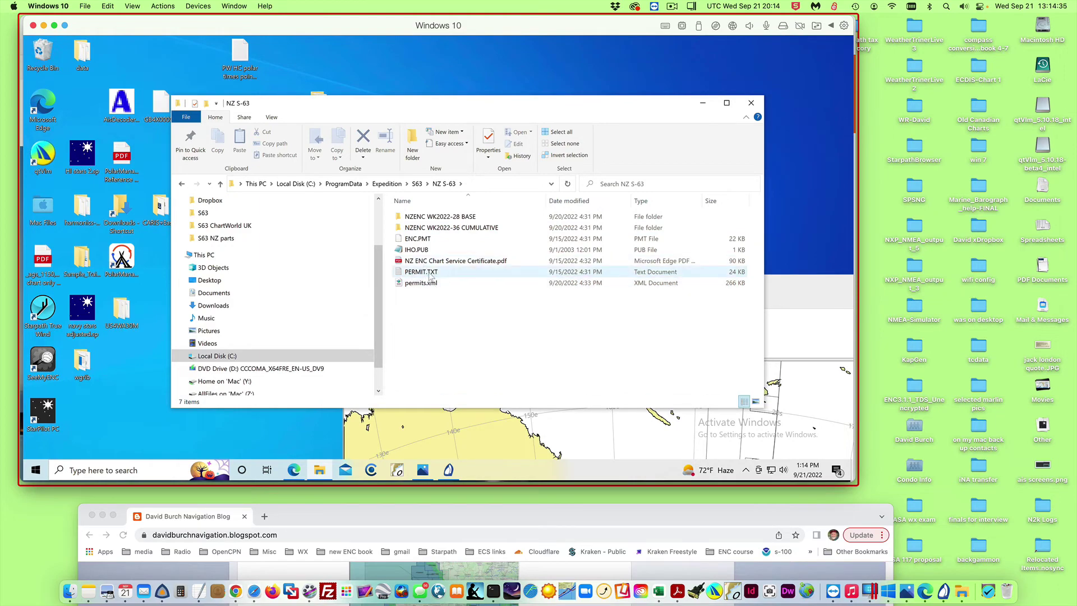
pyautogui.doubleClick(421, 272)
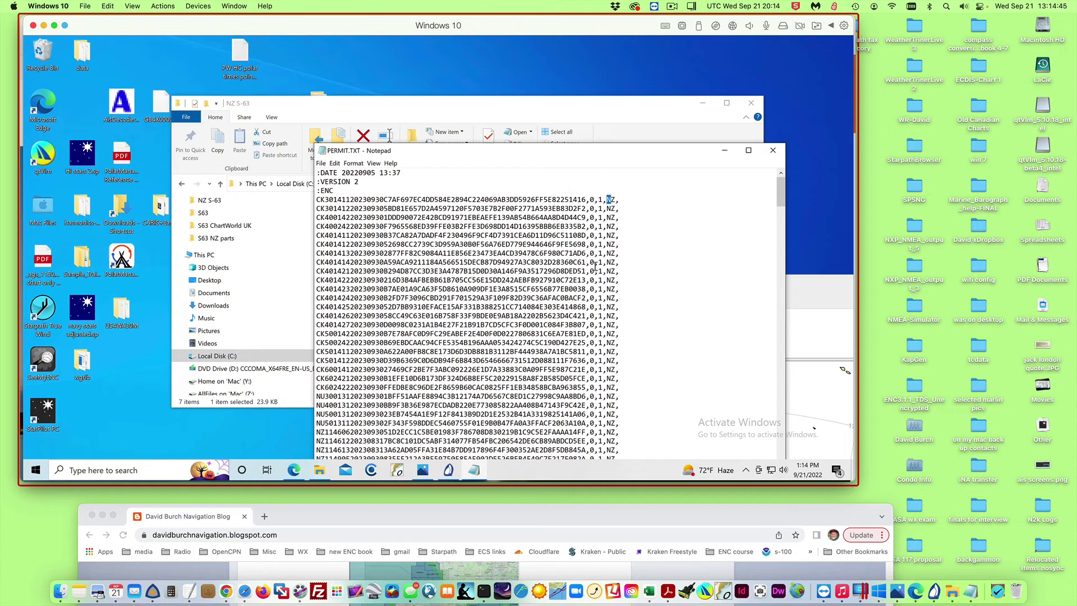
pyautogui.click(773, 152)
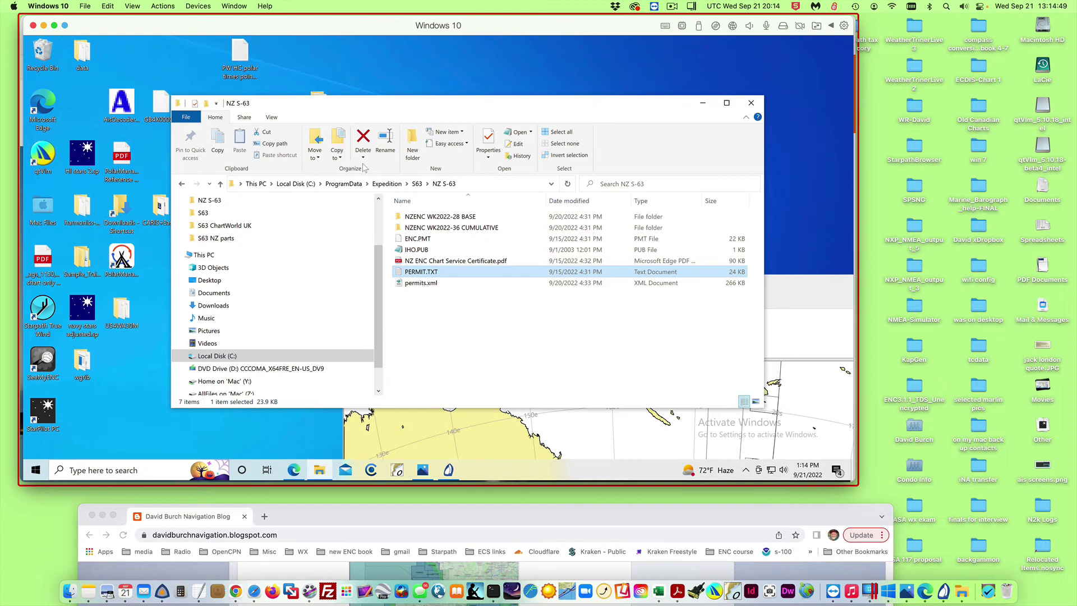
pyautogui.click(222, 185)
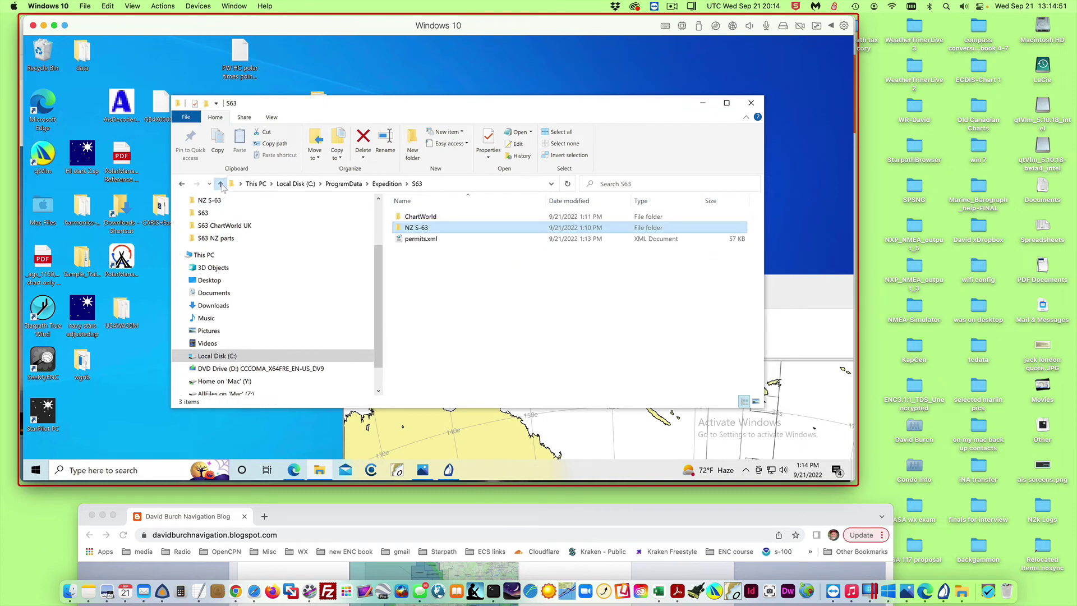
# Examine the data server code in PERMIT.TXT inside ChartWorld's Mac_Expedition_DC336_20220915.prm folder, and close the file and the folder window.
pyautogui.click(439, 219)
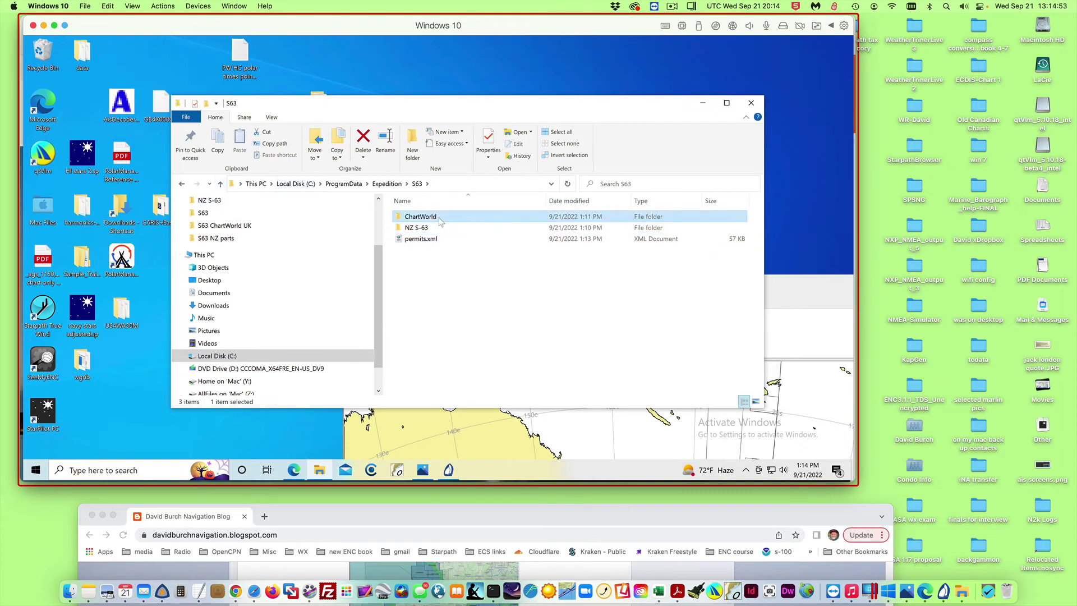
pyautogui.doubleClick(440, 217)
pyautogui.doubleClick(438, 227)
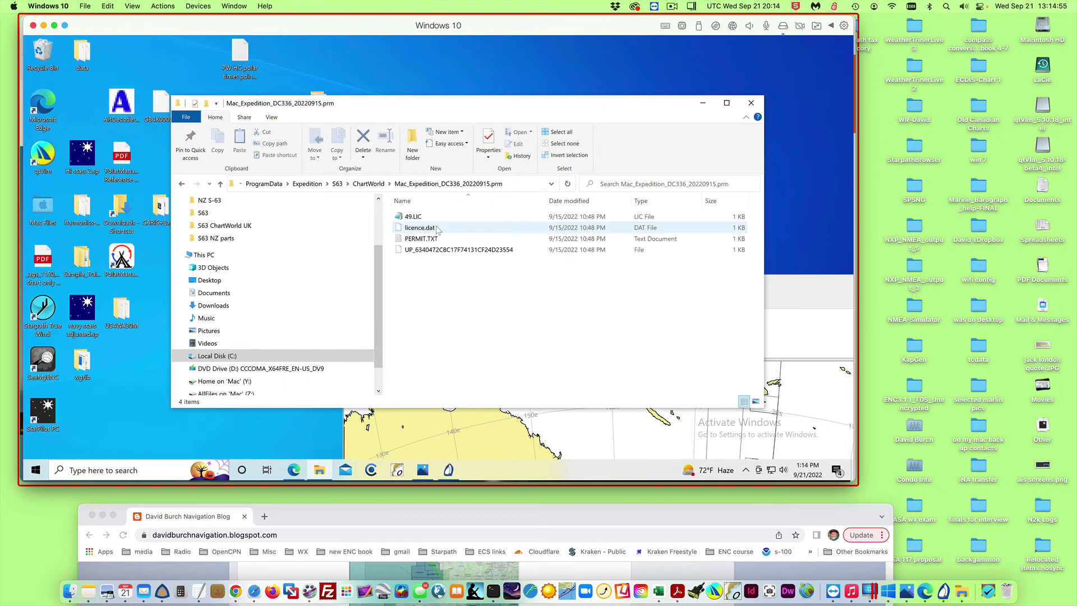
pyautogui.doubleClick(420, 238)
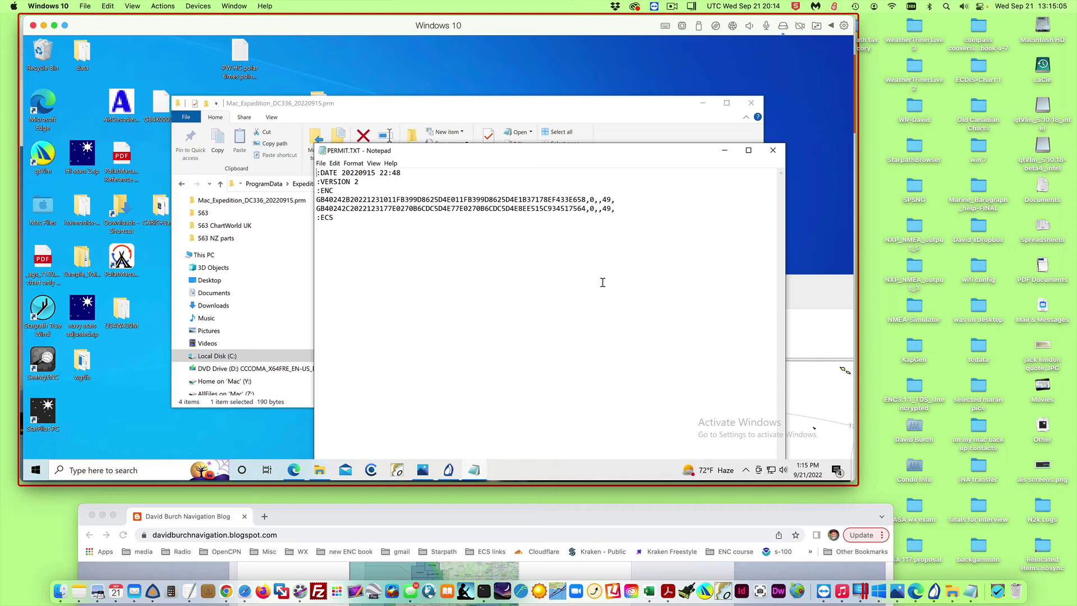
pyautogui.click(773, 151)
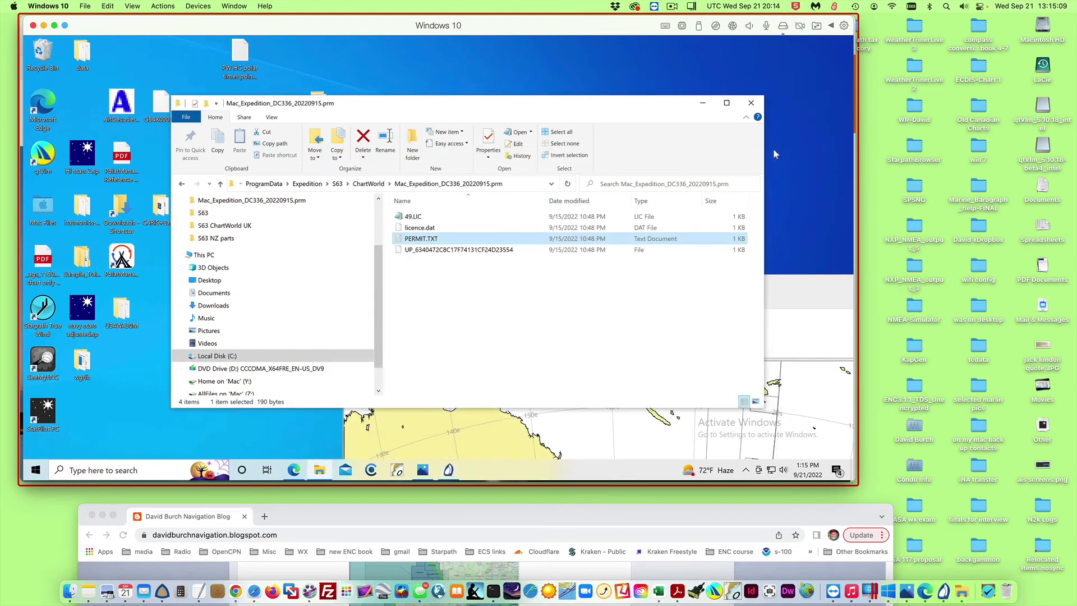
pyautogui.click(749, 100)
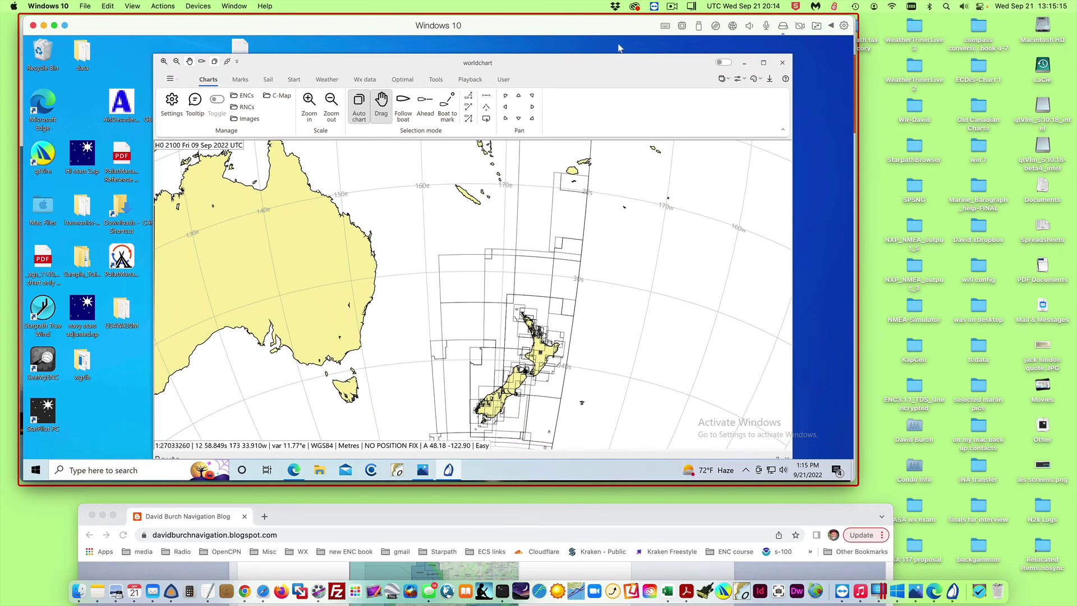
# Locate the UK charts near Portsmouth on England's south coast and inspect GB40242C and GB40242B up close.
pyautogui.moveTo(598, 74); pyautogui.dragTo(598, 68)
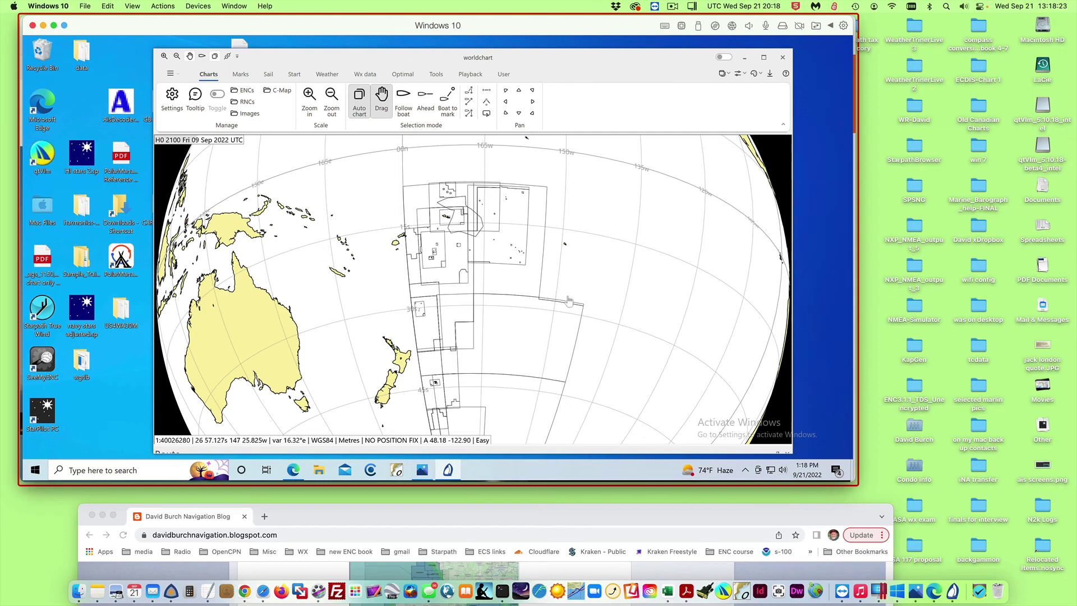
pyautogui.moveTo(473, 367); pyautogui.dragTo(481, 305)
pyautogui.scroll(10, 510, 309)
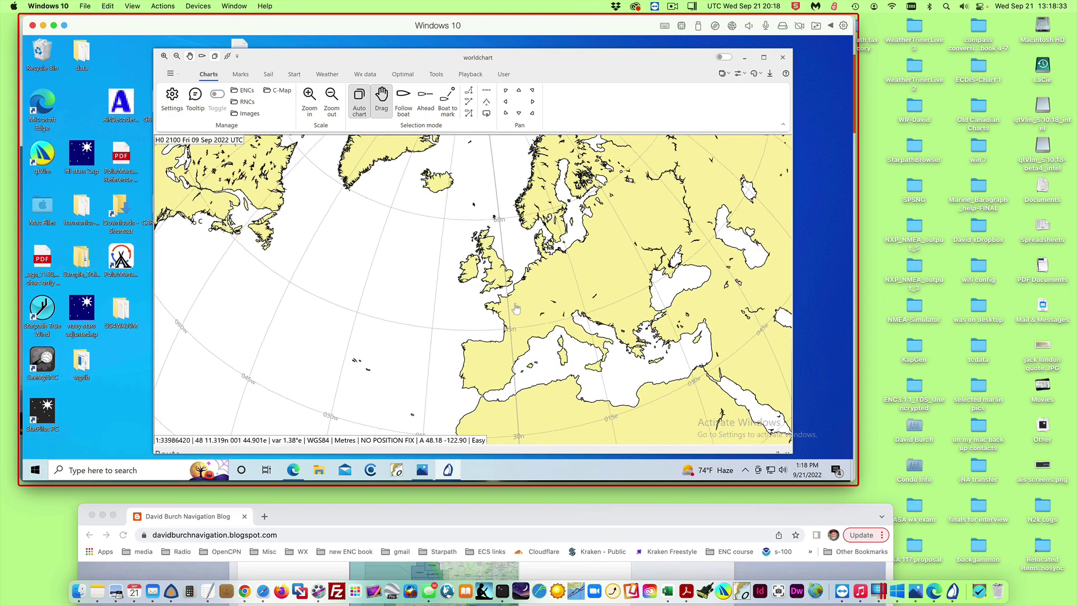
pyautogui.scroll(10, 504, 358)
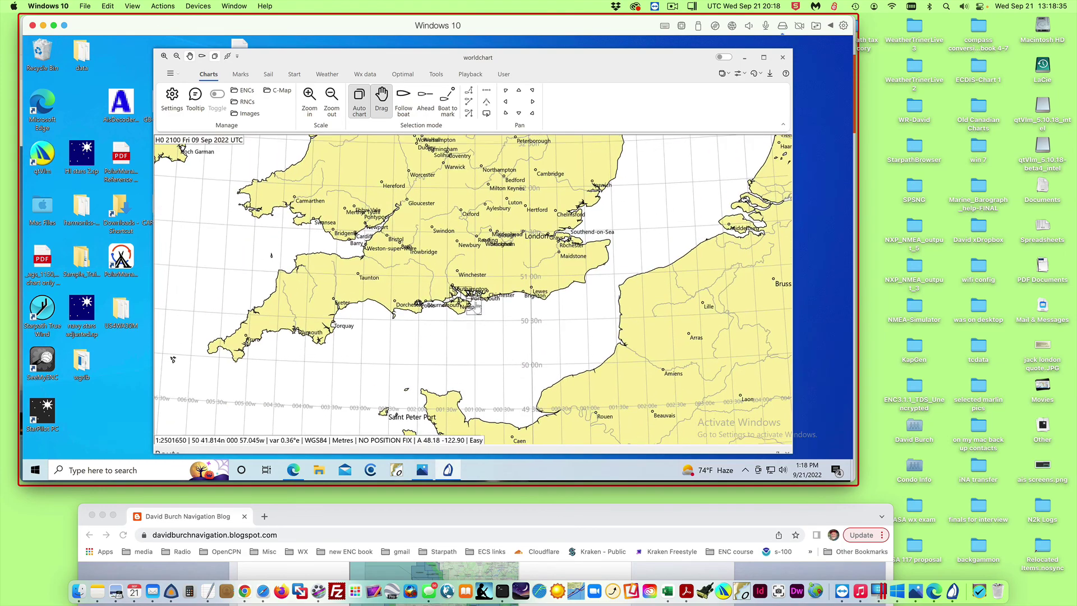
pyautogui.scroll(6, 531, 327)
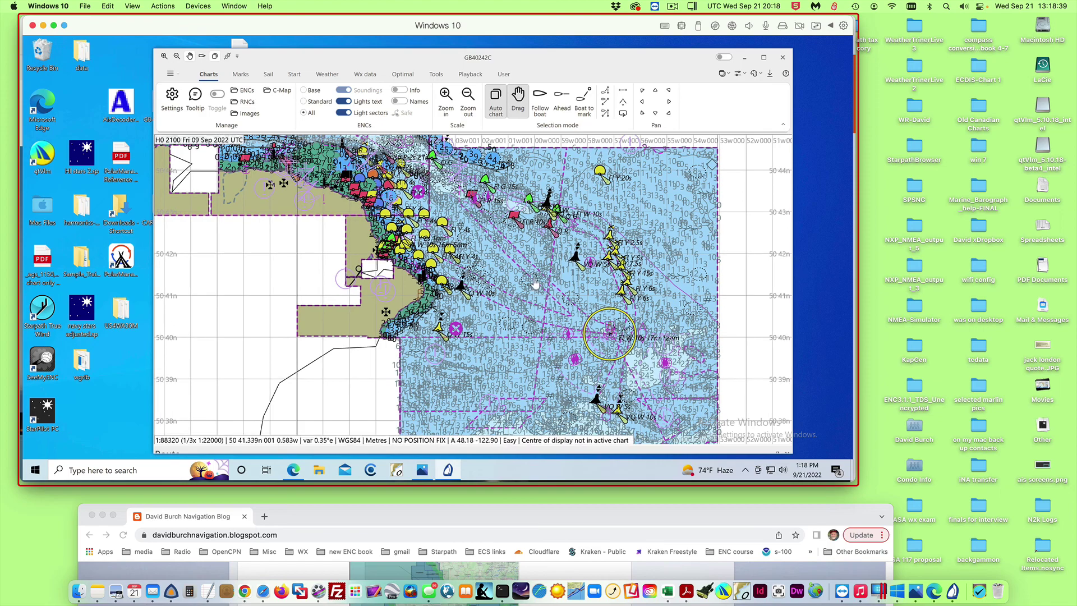
pyautogui.scroll(2, 662, 258)
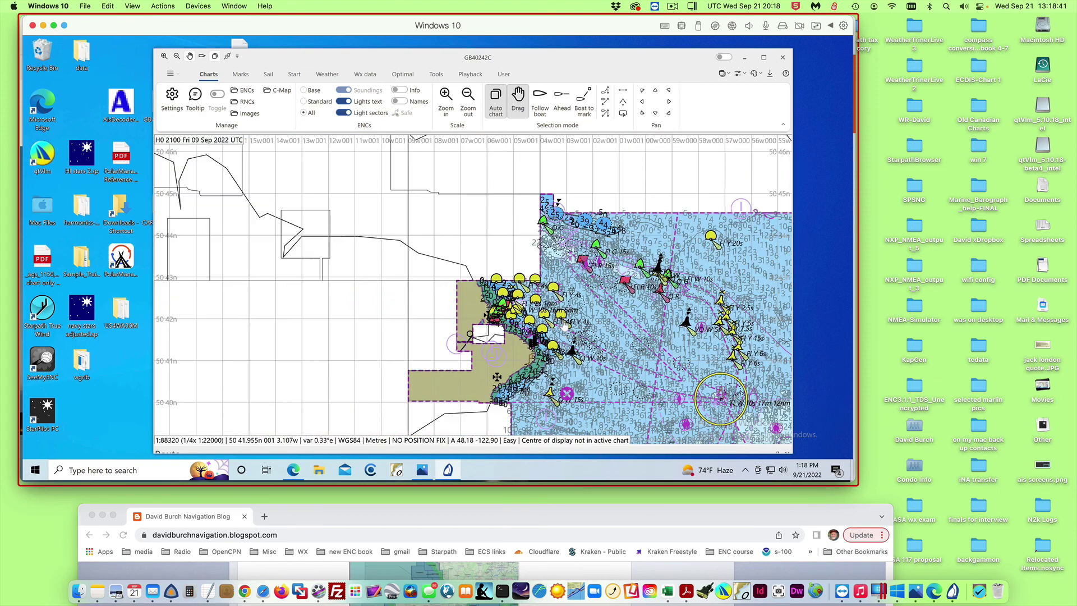
pyautogui.scroll(2, 510, 272)
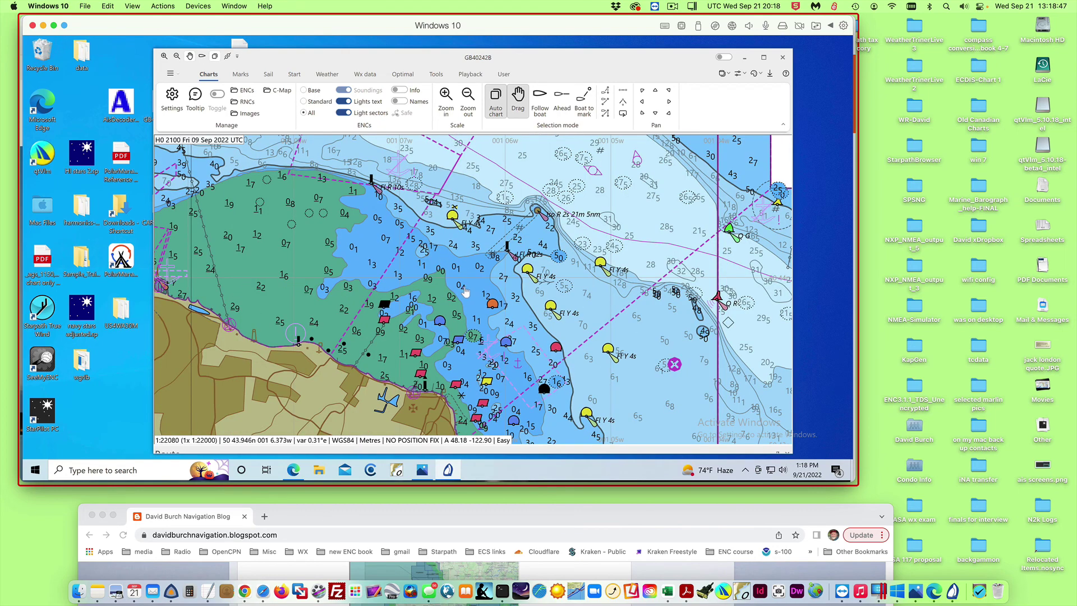
pyautogui.scroll(2, 465, 292)
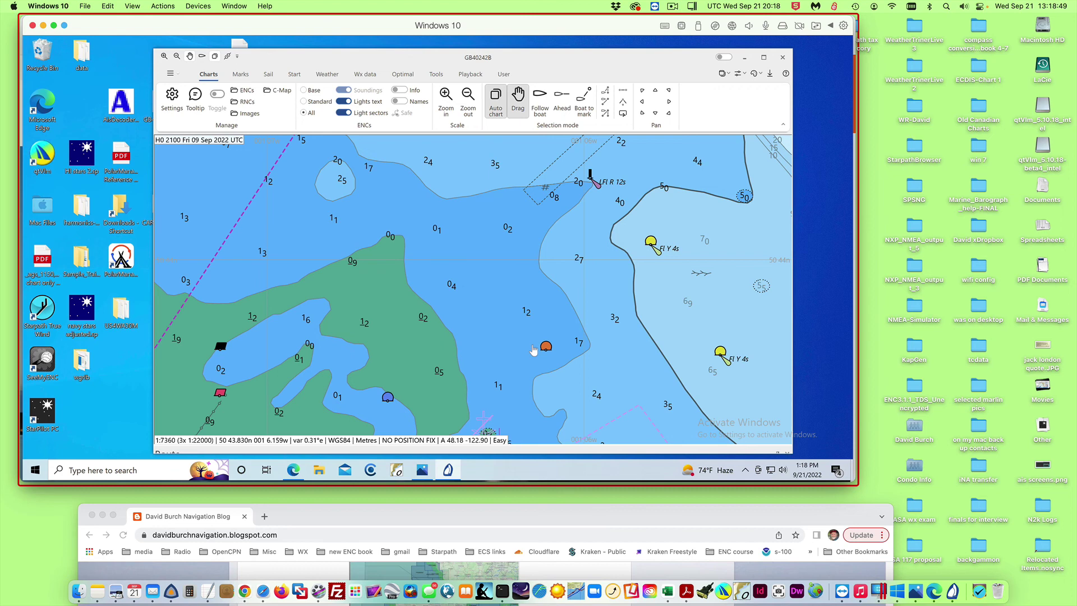
# Check which charts are available to open at a spot within GB40242B, and dismiss the list without choosing one.
pyautogui.rightClick(500, 262)
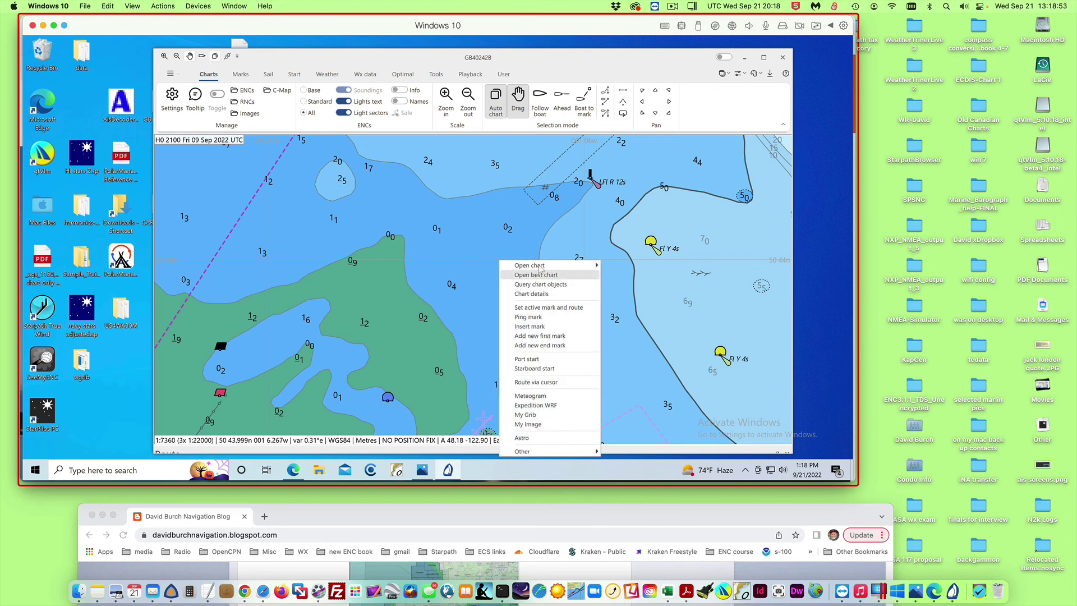
pyautogui.moveTo(539, 266)
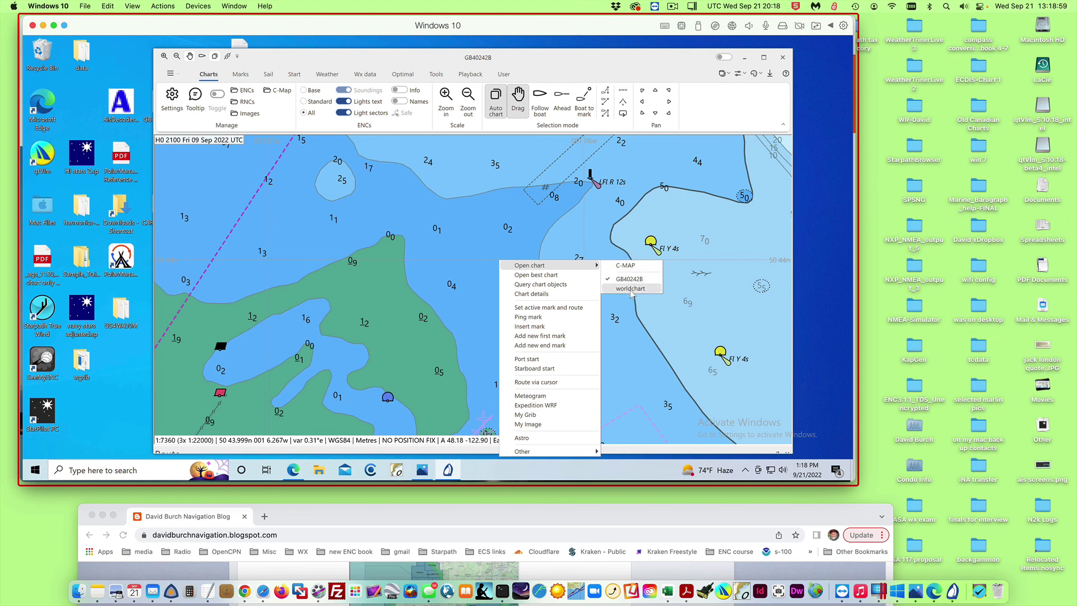
pyautogui.click(412, 271)
pyautogui.scroll(-5, 422, 271)
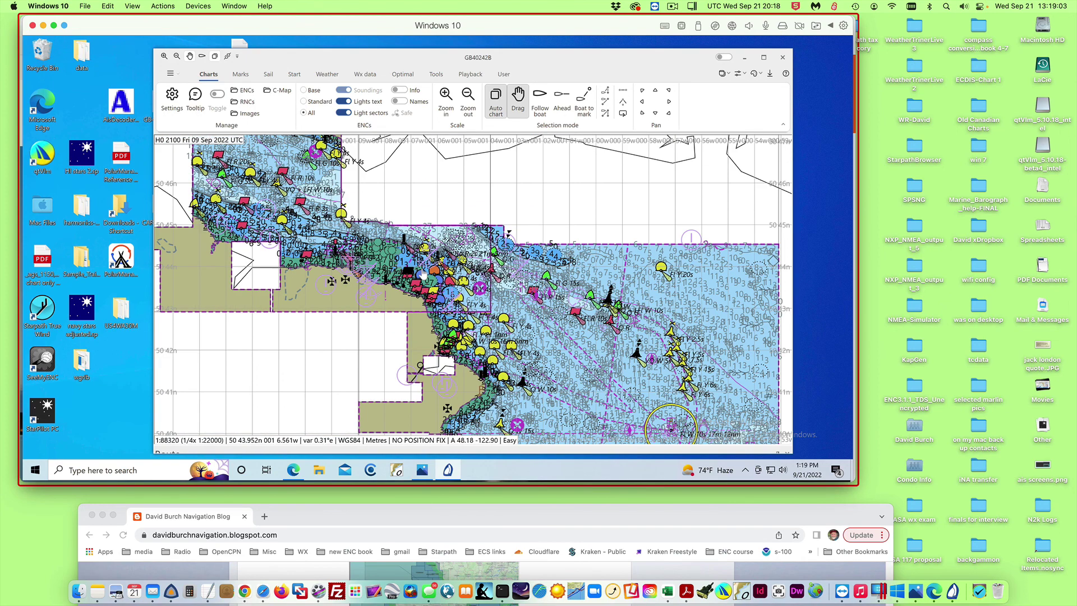